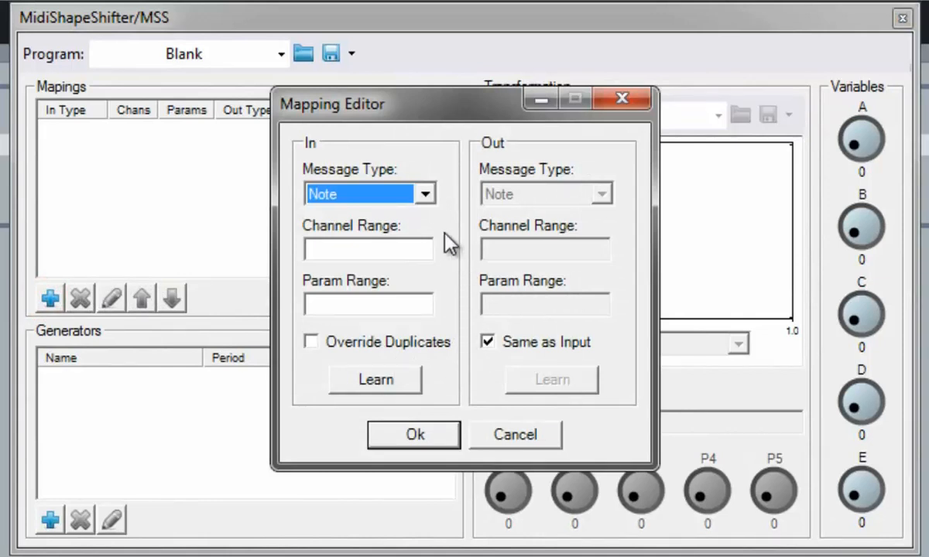
# - Learn channel 1 notes 41-72 as the input and map them to output notes 53-84
pyautogui.click(426, 195)
pyautogui.click(426, 195)
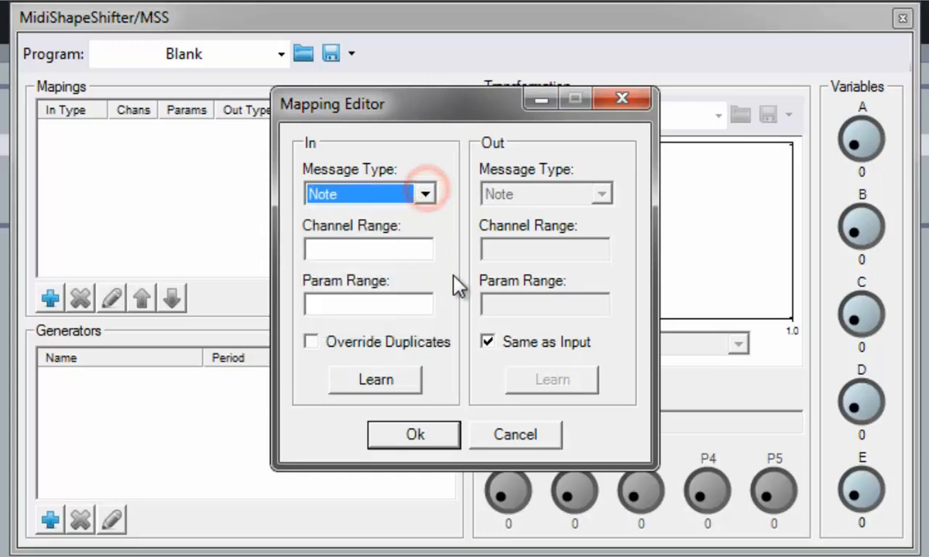
pyautogui.click(379, 381)
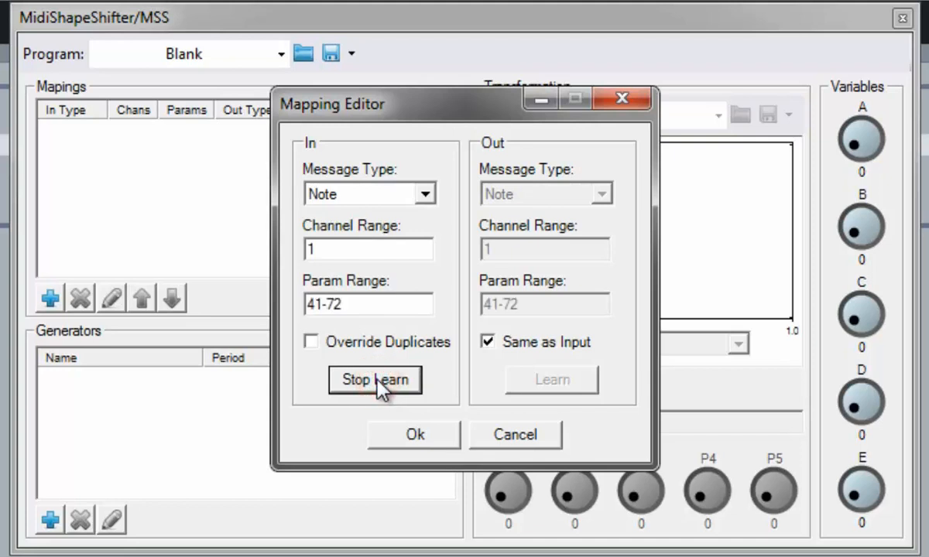
pyautogui.click(376, 379)
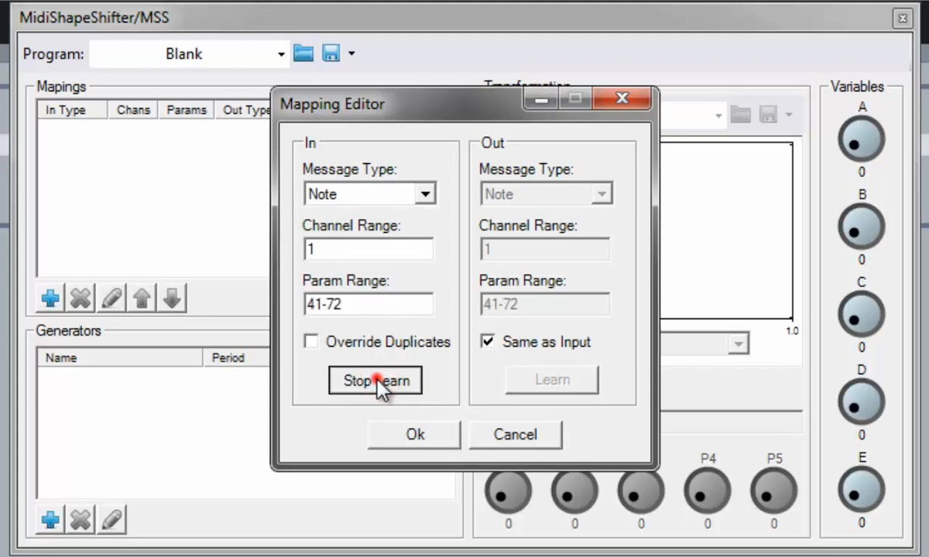
pyautogui.click(487, 342)
pyautogui.moveTo(499, 304); pyautogui.dragTo(483, 306)
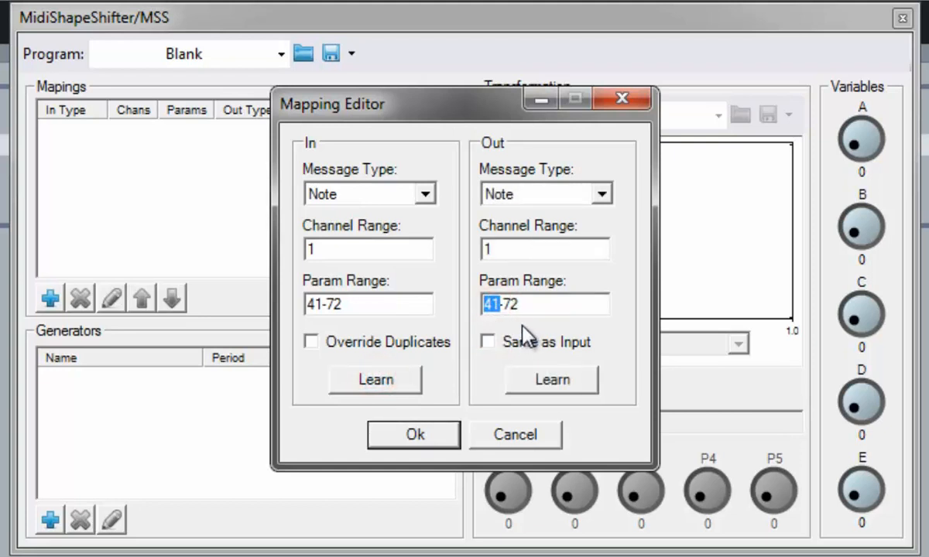
pyautogui.write('53')
pyautogui.moveTo(524, 305); pyautogui.dragTo(503, 306)
pyautogui.write('84')
pyautogui.click(419, 445)
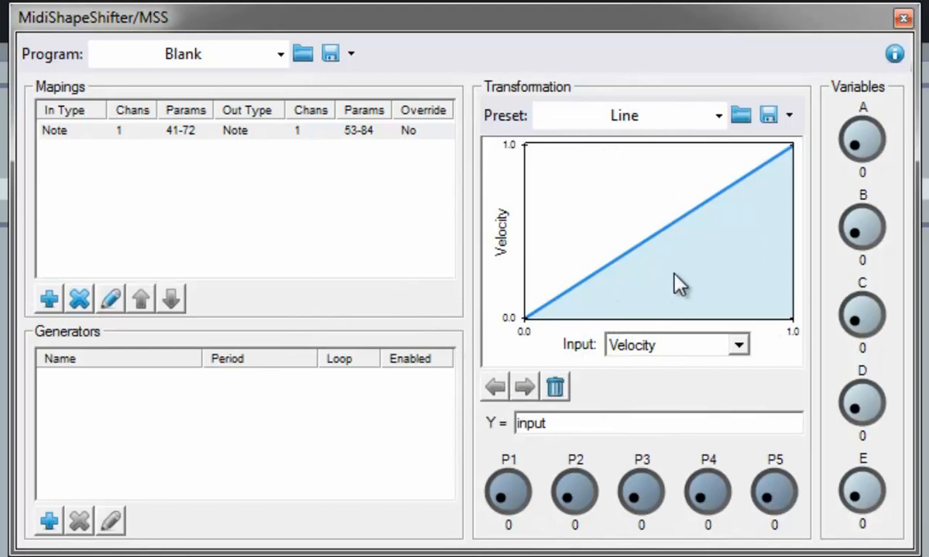
# - Add a control point mid-way on the velocity line and drag it down-left
pyautogui.click(653, 230)
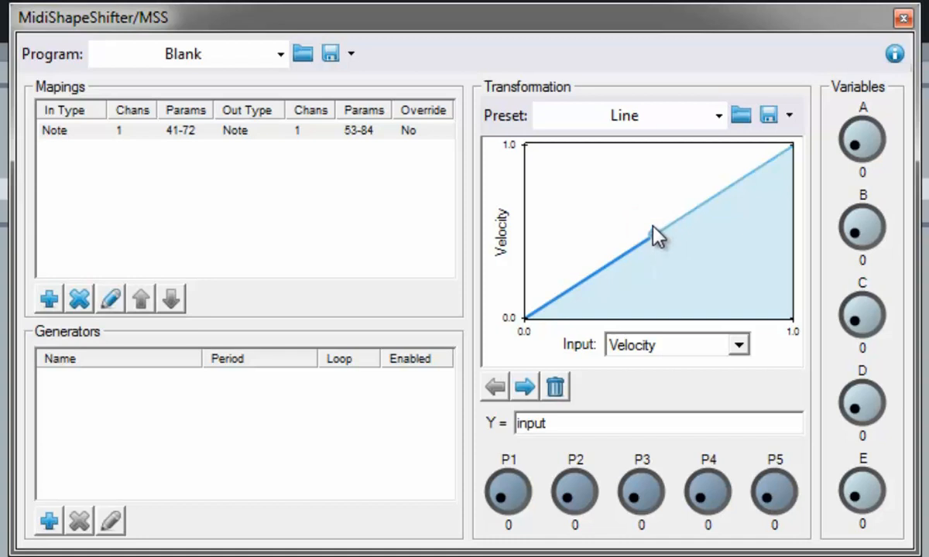
pyautogui.moveTo(652, 227)
pyautogui.mouseDown()
pyautogui.moveTo(685, 290)
pyautogui.moveTo(576, 213)
pyautogui.moveTo(589, 137)
pyautogui.moveTo(643, 236)
pyautogui.moveTo(637, 224)
pyautogui.moveTo(617, 284)
pyautogui.moveTo(643, 278)
pyautogui.moveTo(612, 274)
pyautogui.moveTo(618, 282)
pyautogui.moveTo(626, 117)
pyautogui.moveTo(614, 245)
pyautogui.mouseUp()
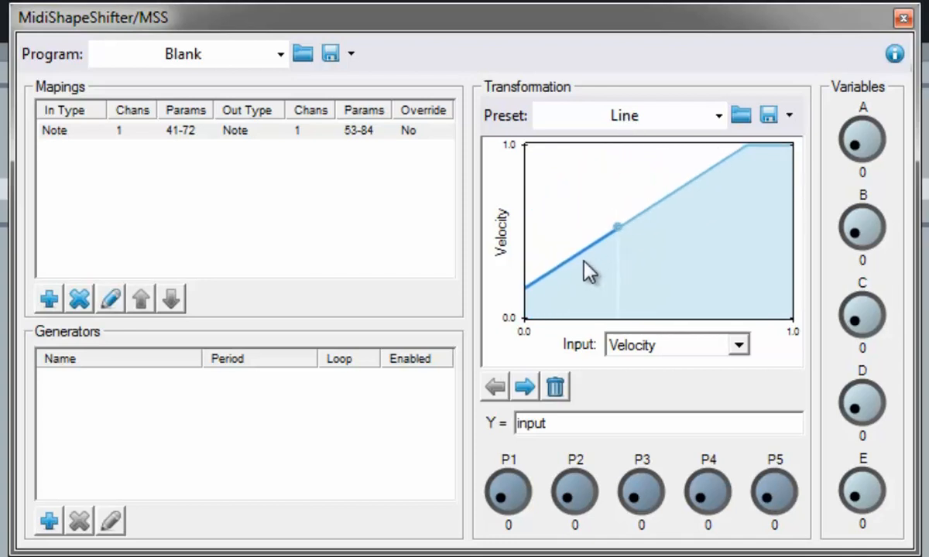
# - Load the Compressor preset and set threshold 0.3, ratio 1.96 and gain 0.43
pyautogui.click(655, 117)
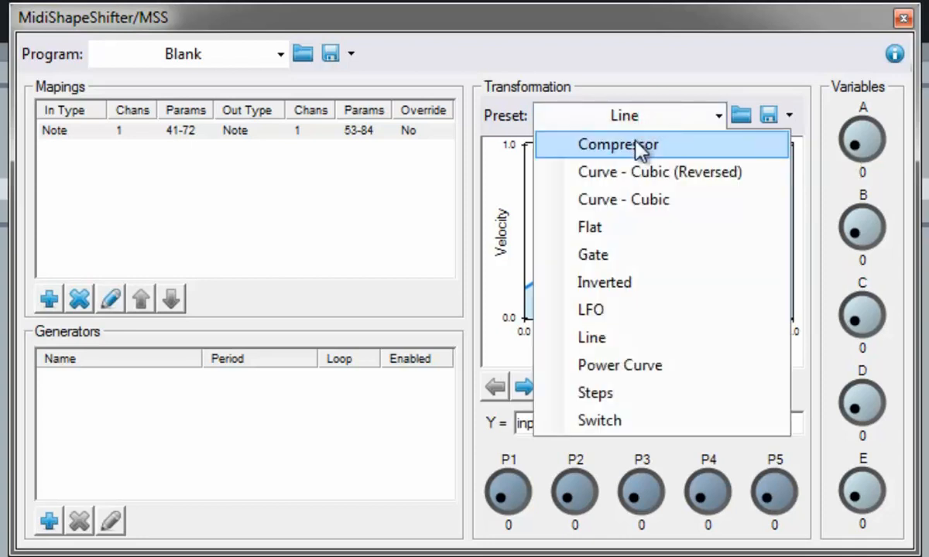
pyautogui.click(637, 147)
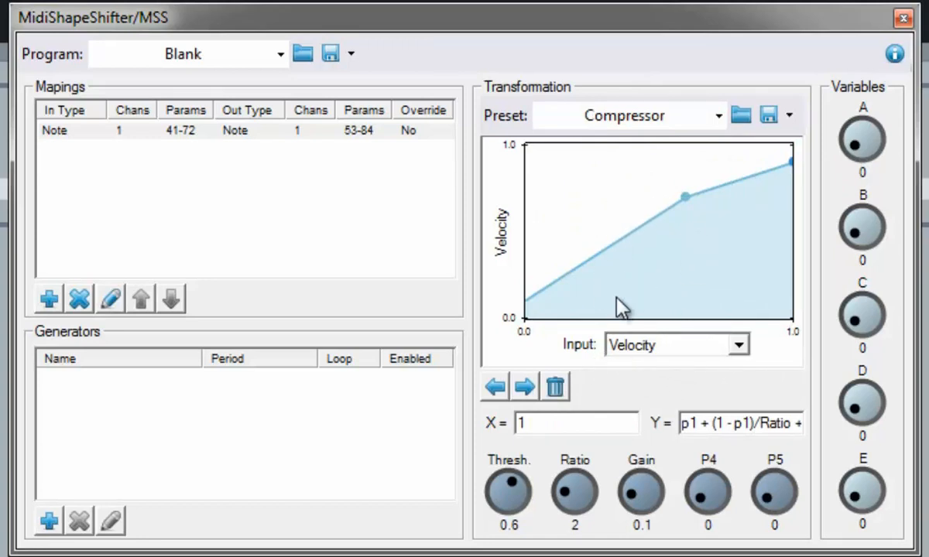
pyautogui.moveTo(511, 486)
pyautogui.mouseDown()
pyautogui.moveTo(518, 490)
pyautogui.moveTo(485, 490)
pyautogui.moveTo(506, 486)
pyautogui.mouseUp()
pyautogui.moveTo(565, 499)
pyautogui.mouseDown()
pyautogui.moveTo(577, 489)
pyautogui.moveTo(560, 507)
pyautogui.mouseUp()
pyautogui.moveTo(645, 504)
pyautogui.mouseDown()
pyautogui.moveTo(647, 487)
pyautogui.moveTo(638, 501)
pyautogui.mouseUp()
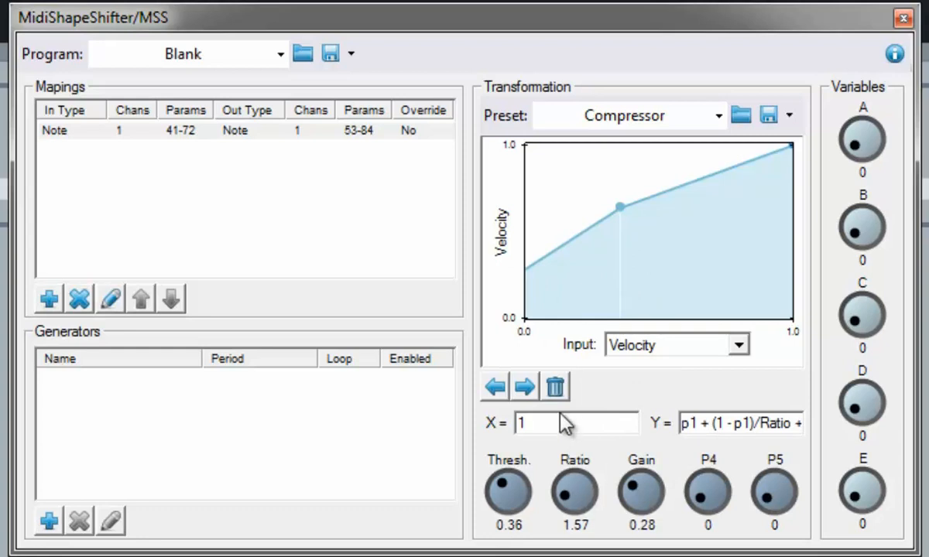
# - Review the Ratio parameter's settings through its Edit option and accept them
pyautogui.rightClick(579, 495)
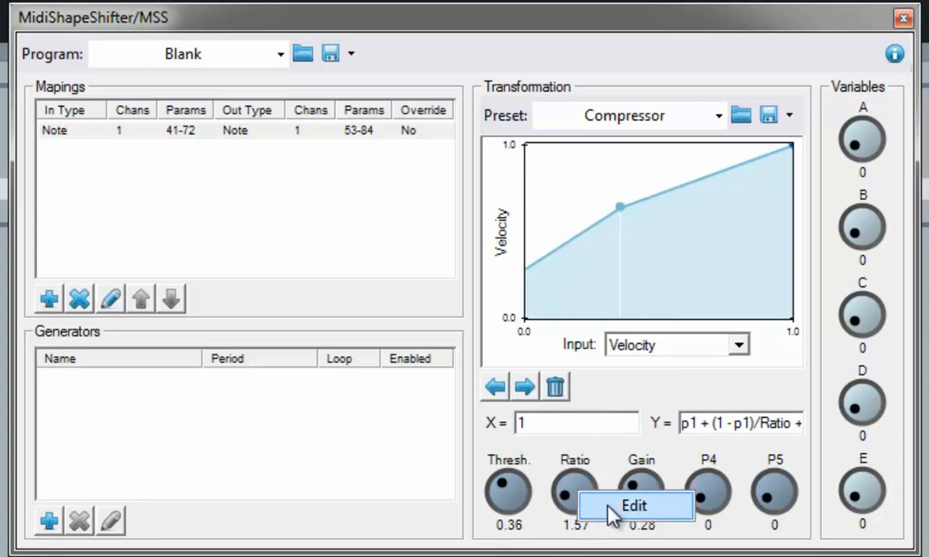
pyautogui.click(612, 506)
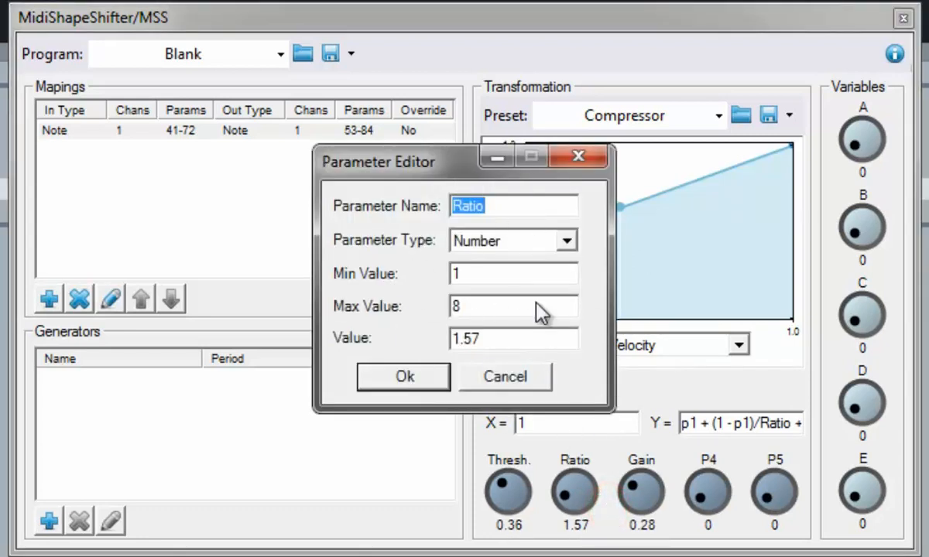
pyautogui.click(429, 379)
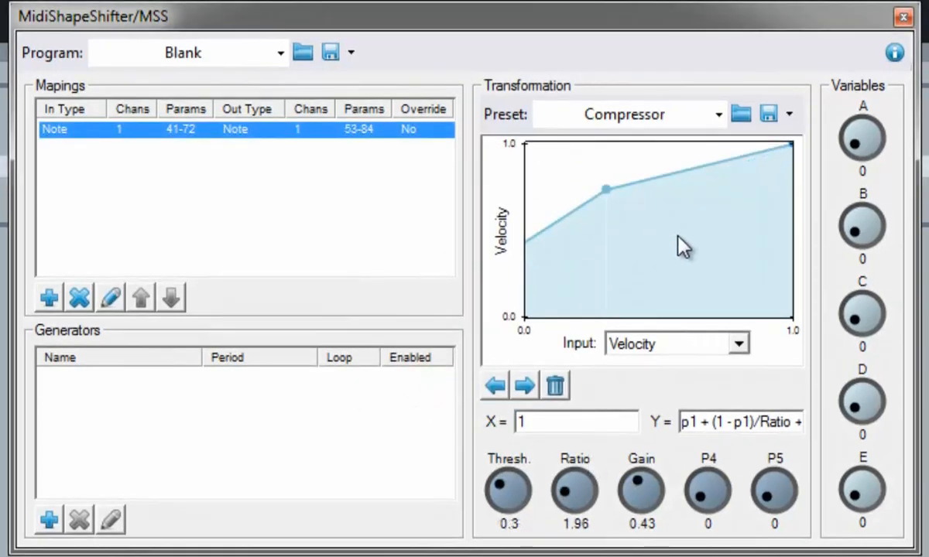
# - Load the Power Curve preset and turn its slope to 3.78
pyautogui.click(703, 116)
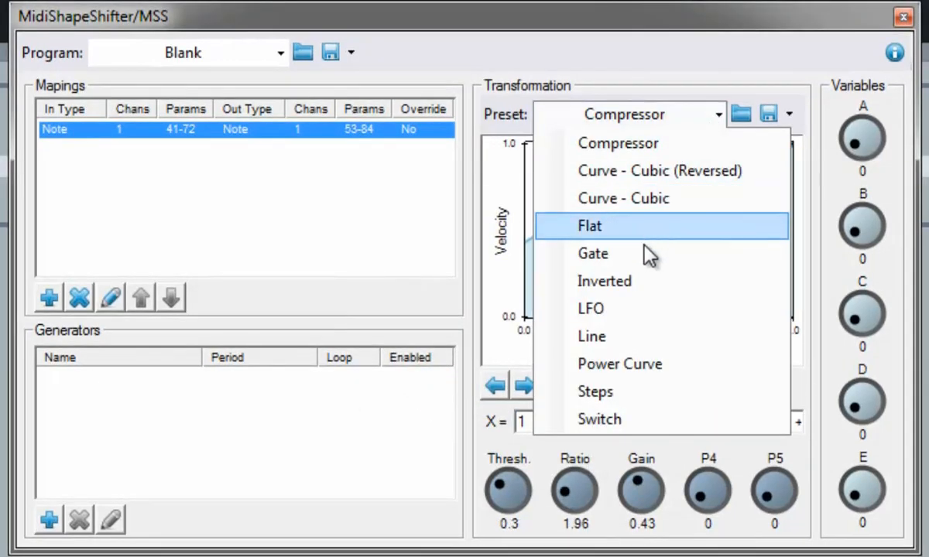
pyautogui.click(635, 366)
pyautogui.moveTo(505, 484); pyautogui.dragTo(550, 487)
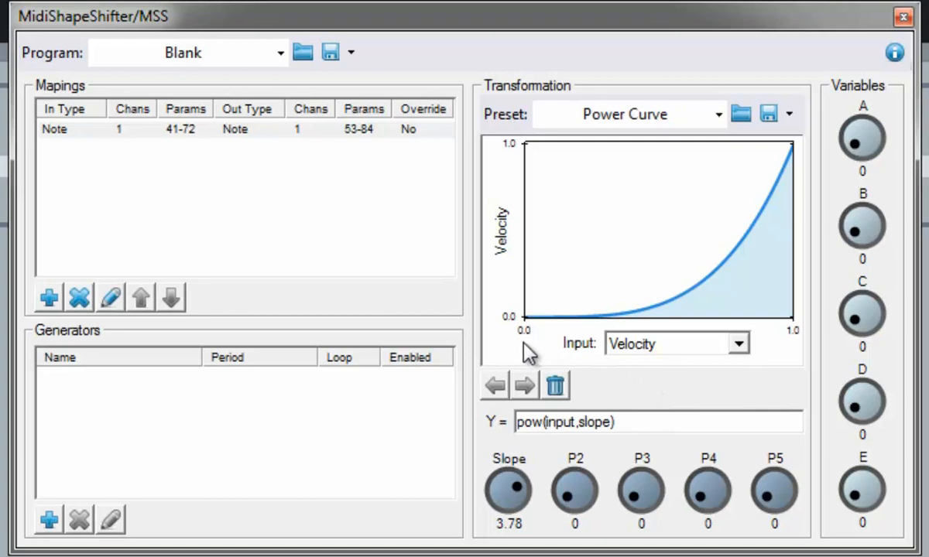
# - Append +0.2 to the power curve formula and add a split point at X 0.606, Y 0.351
pyautogui.click(665, 426)
pyautogui.write('+0.2')
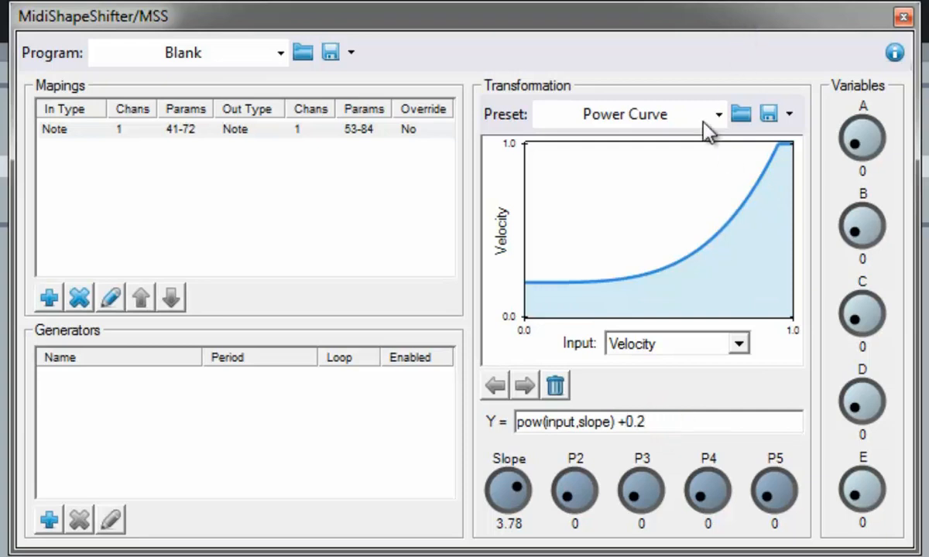
pyautogui.click(687, 255)
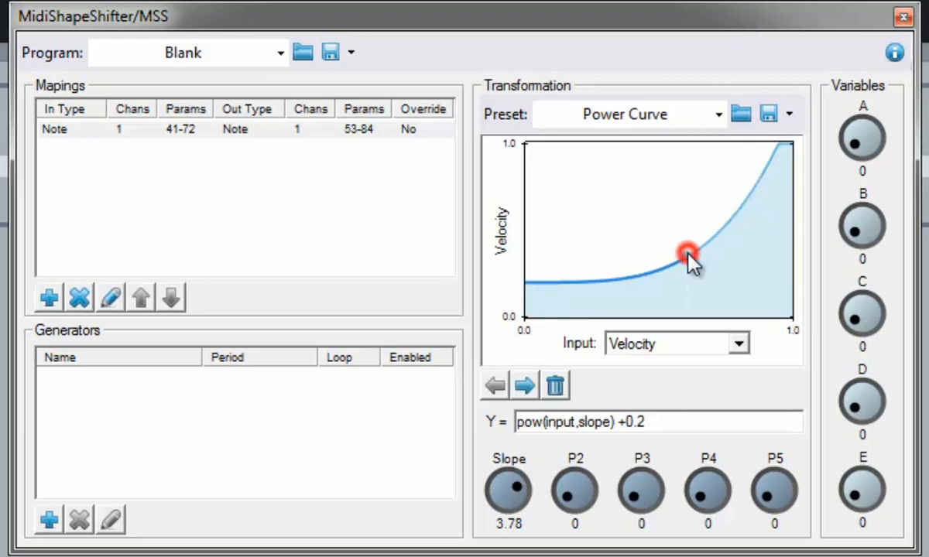
# - Set the right section's formula to Y = input and drag its points to reshape it
pyautogui.click(524, 386)
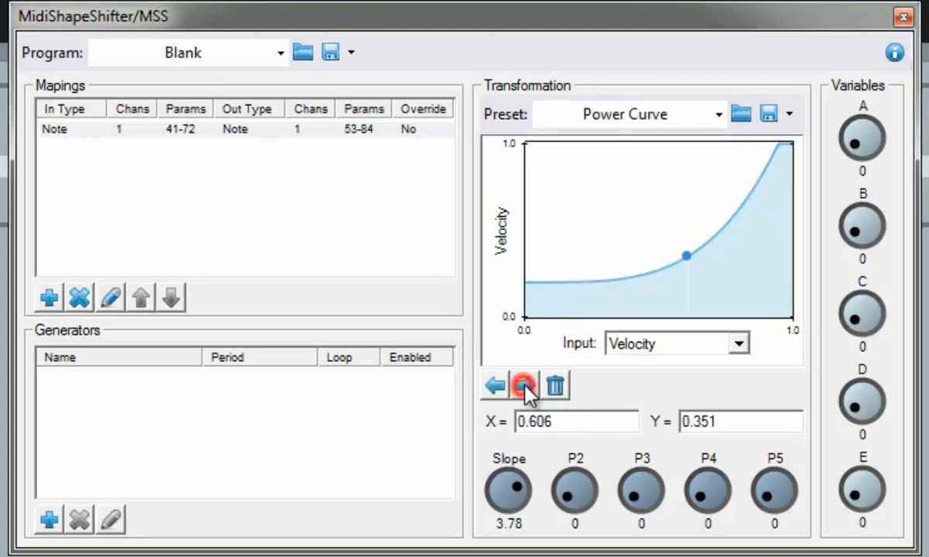
pyautogui.tripleClick(664, 422)
pyautogui.write('i')
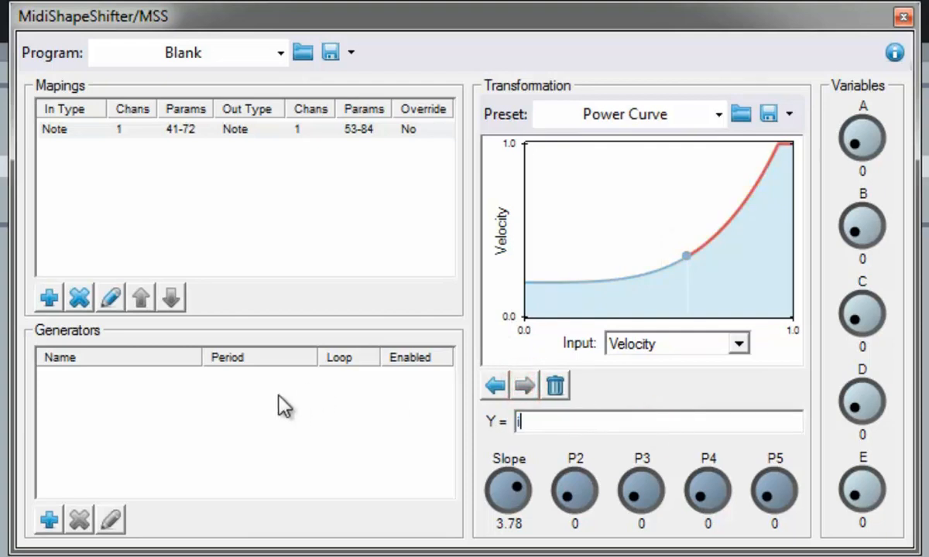
pyautogui.write('nput')
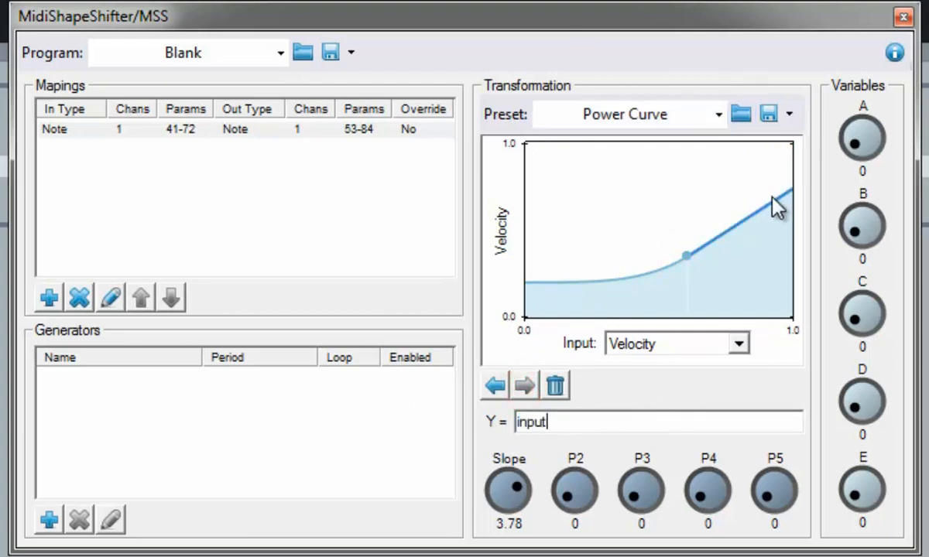
pyautogui.moveTo(773, 201); pyautogui.dragTo(745, 292)
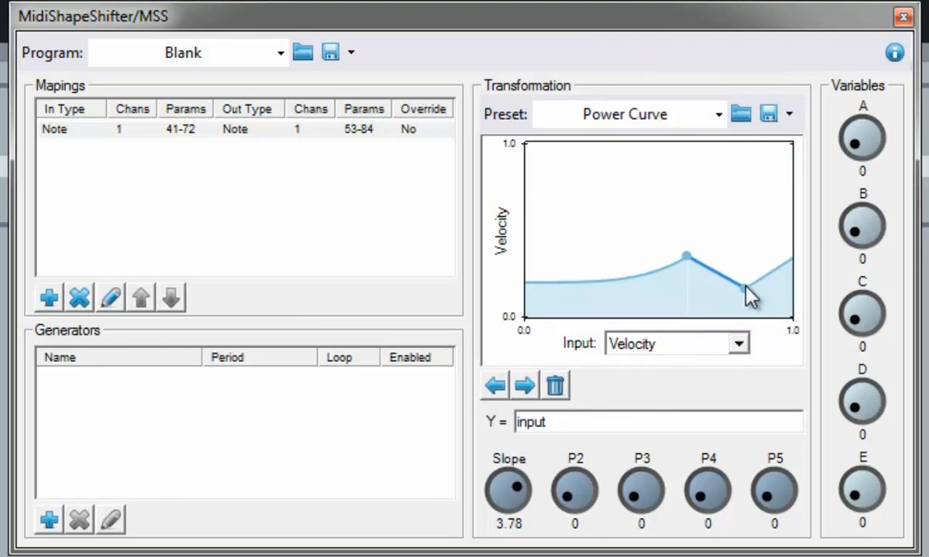
pyautogui.moveTo(745, 287); pyautogui.dragTo(738, 175)
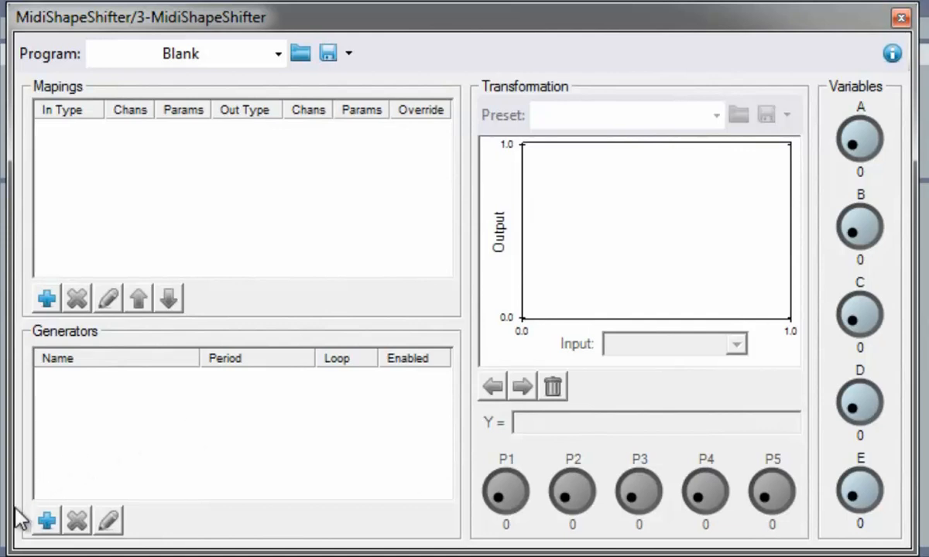
# - Add a generator named Compress with period 1/8, Loop and Enabled both unticked
pyautogui.click(48, 521)
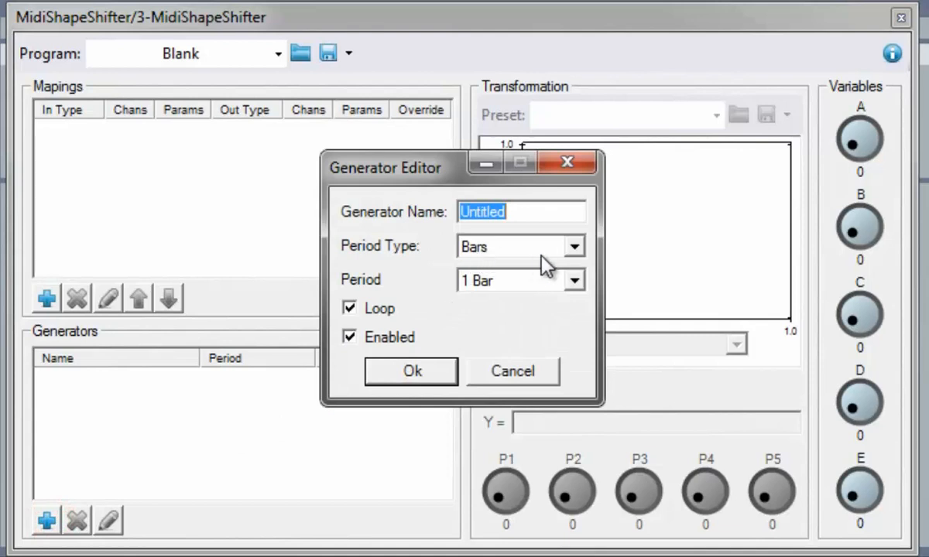
pyautogui.write('Compress')
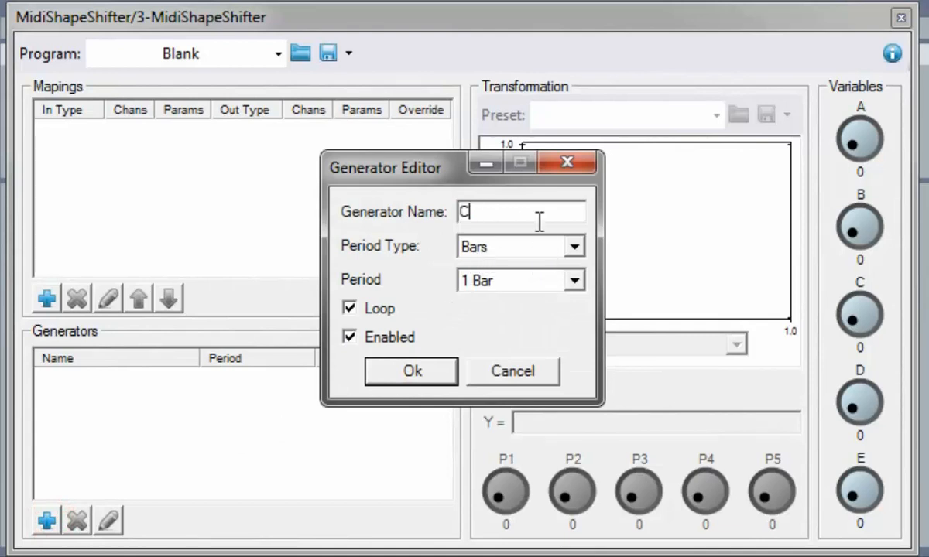
pyautogui.click(575, 283)
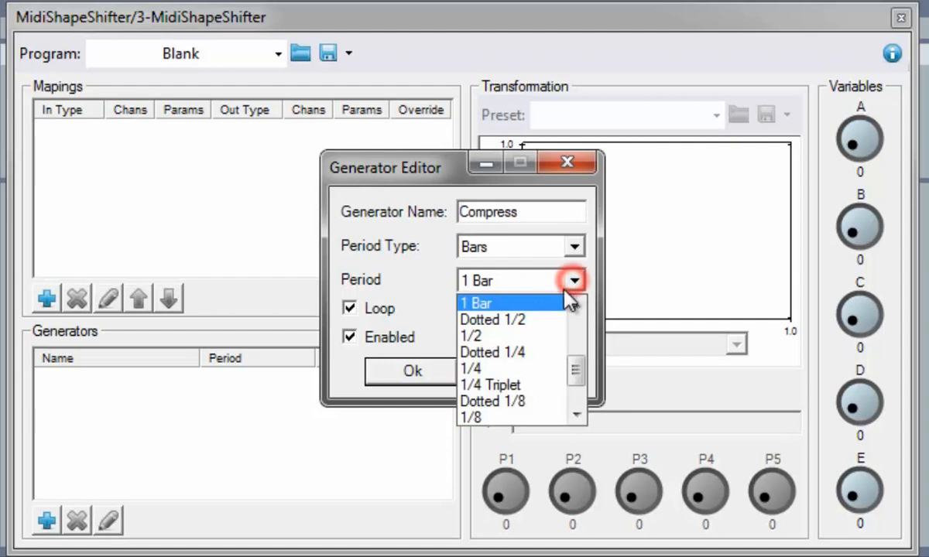
pyautogui.click(495, 417)
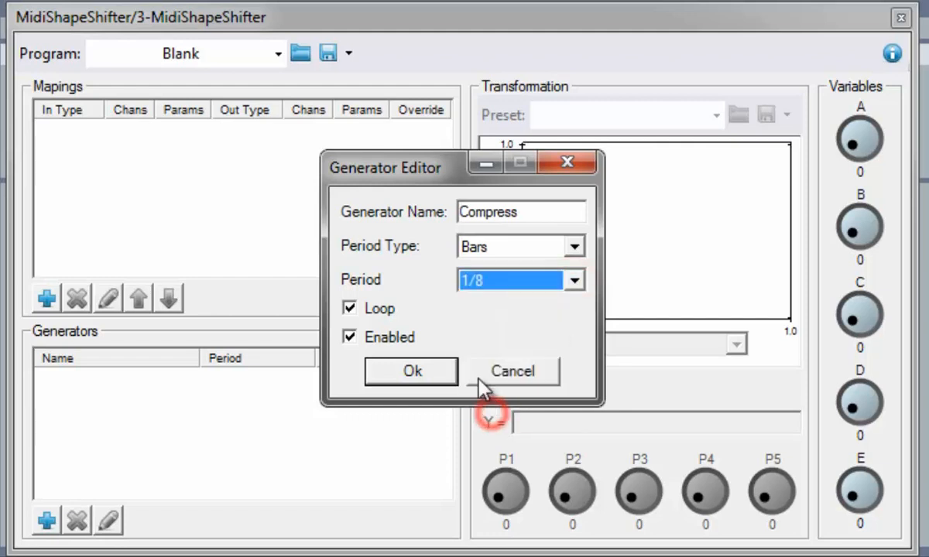
pyautogui.click(351, 309)
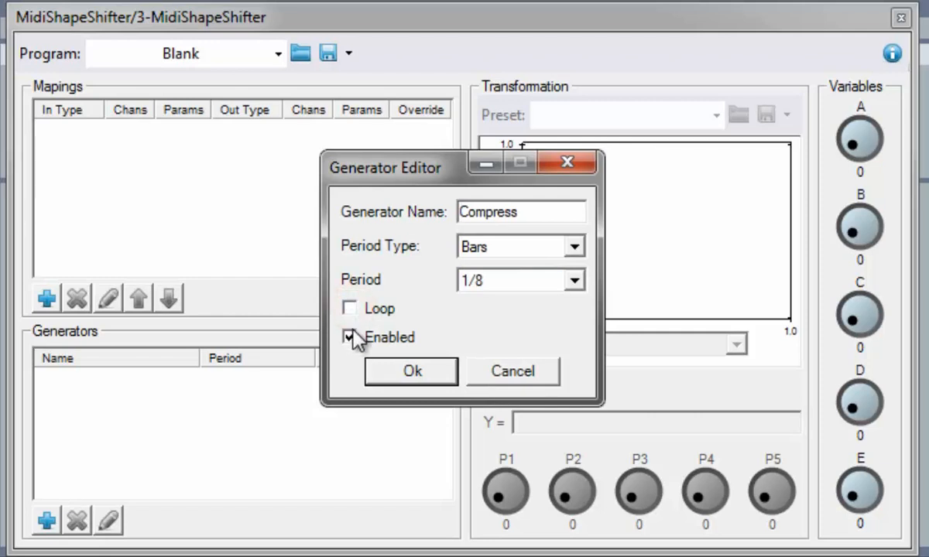
pyautogui.click(351, 338)
pyautogui.click(398, 374)
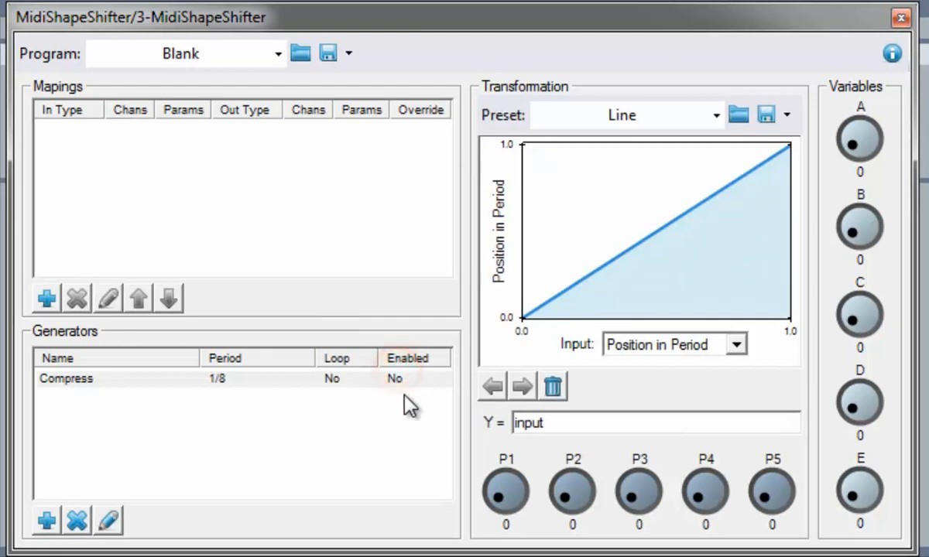
# - Map channel 1 Note On for note 36 to Gen. Modify, toggling the Compress generator On/Off
pyautogui.click(46, 299)
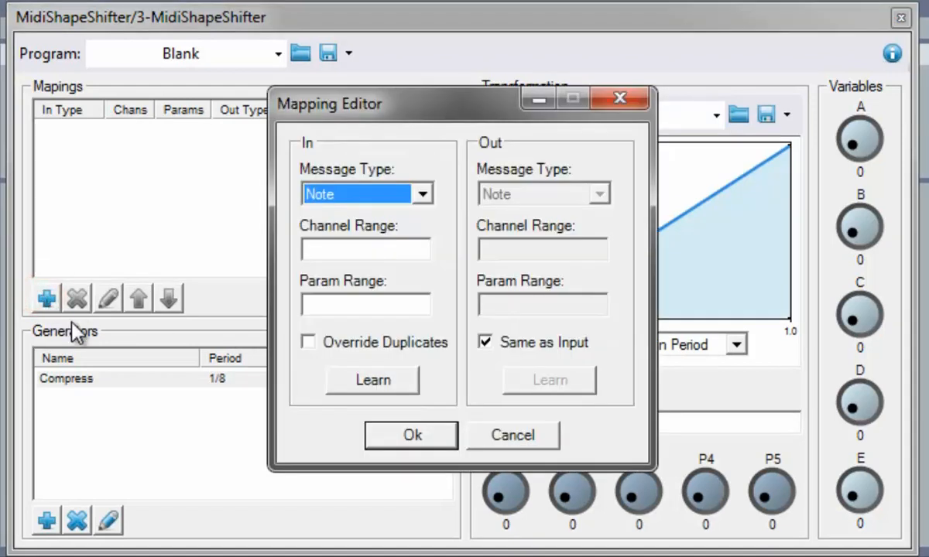
pyautogui.click(402, 186)
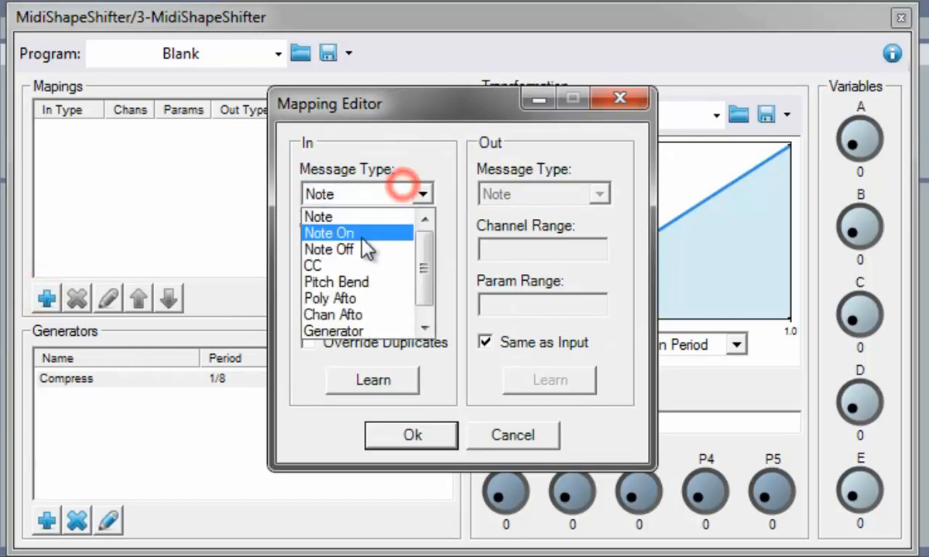
pyautogui.click(356, 233)
pyautogui.click(355, 250)
pyautogui.click(350, 307)
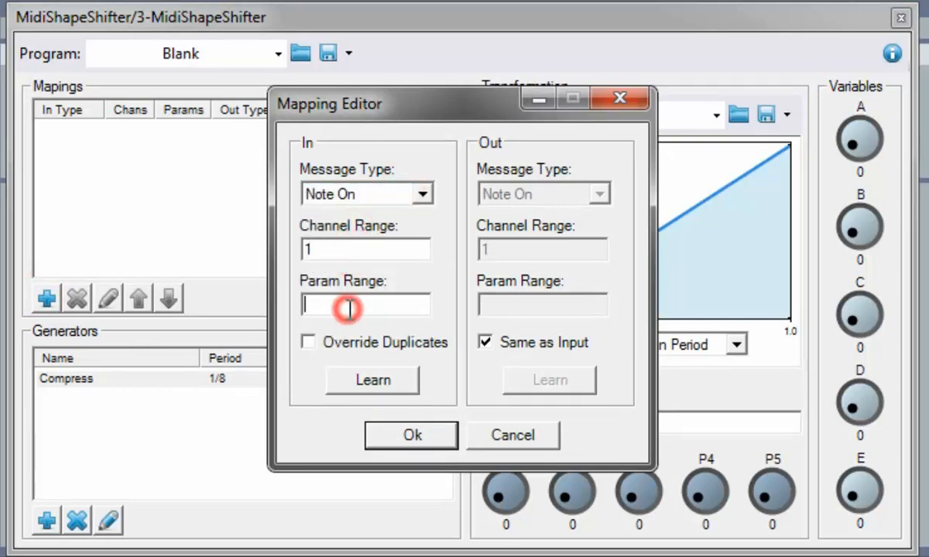
pyautogui.write('36')
pyautogui.click(485, 343)
pyautogui.click(570, 193)
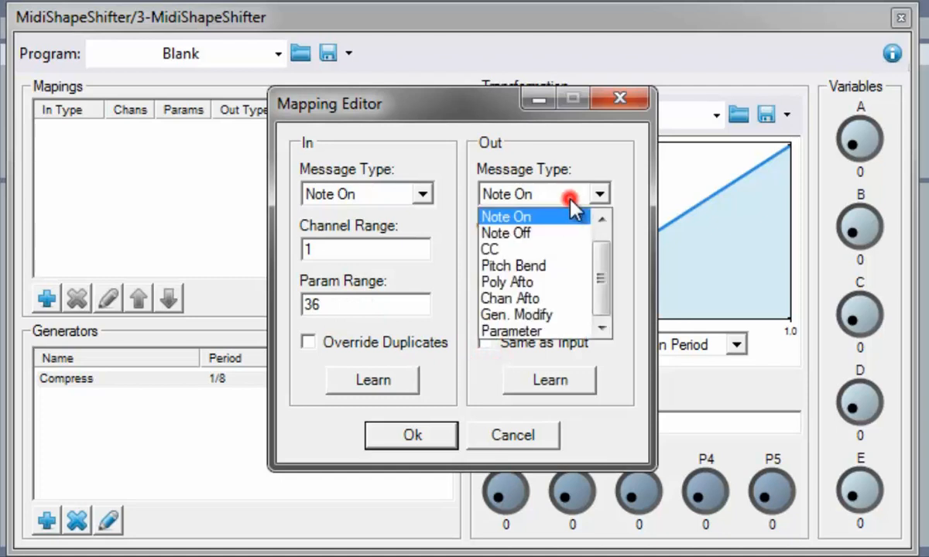
pyautogui.click(567, 315)
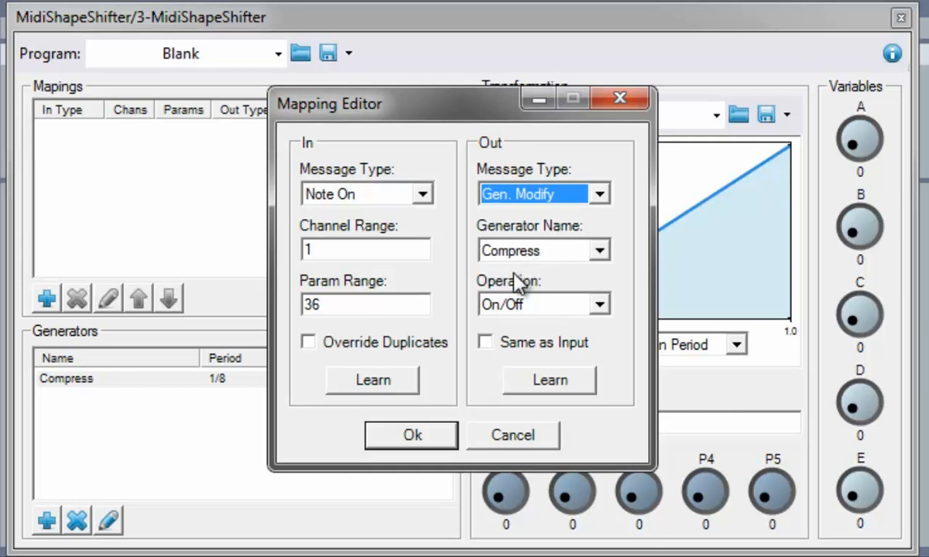
pyautogui.click(411, 437)
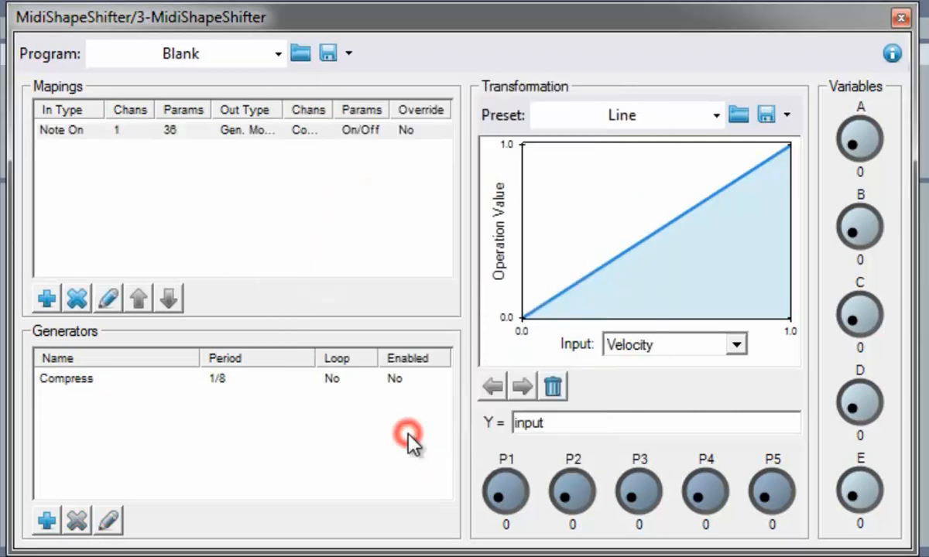
# - Add a mapping with the Compress generator as input and CC 7 on channel 1 as output
pyautogui.click(48, 298)
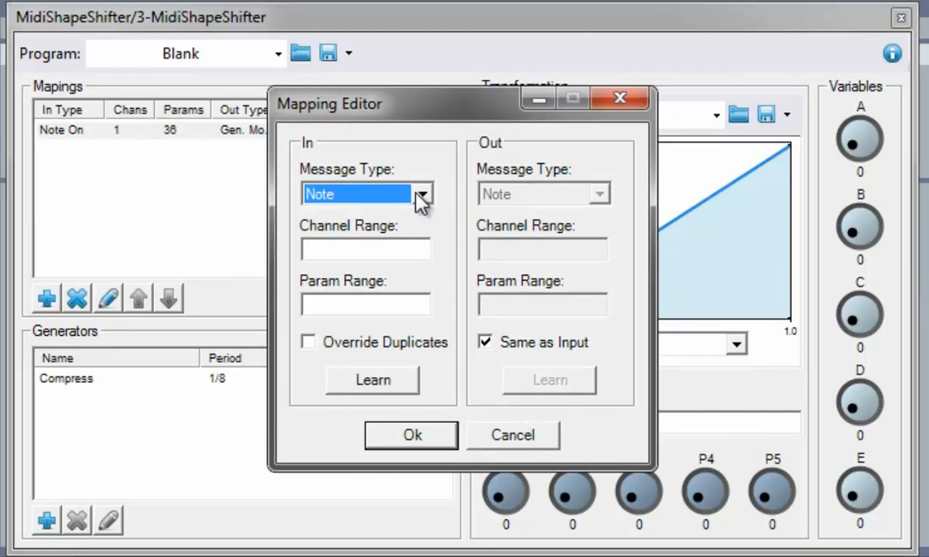
pyautogui.click(422, 194)
pyautogui.click(375, 331)
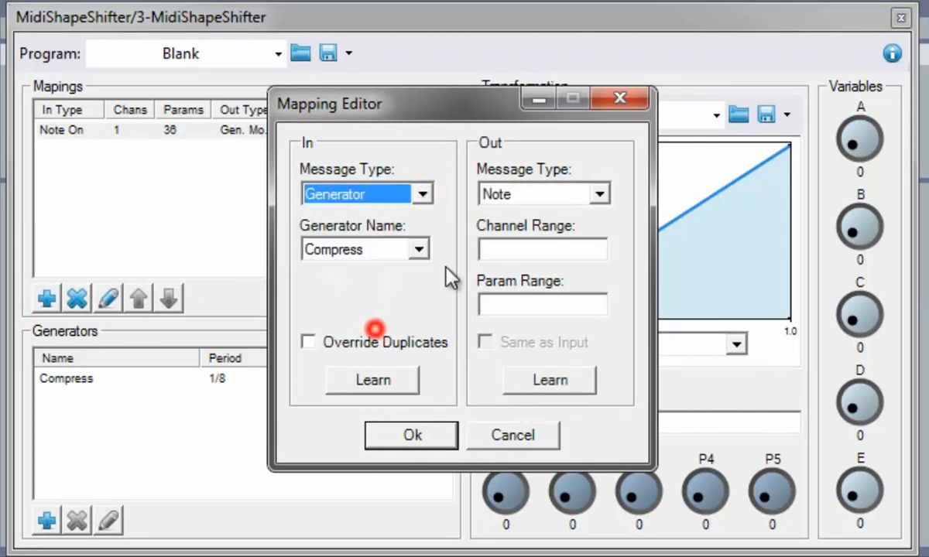
pyautogui.click(521, 194)
pyautogui.click(529, 253)
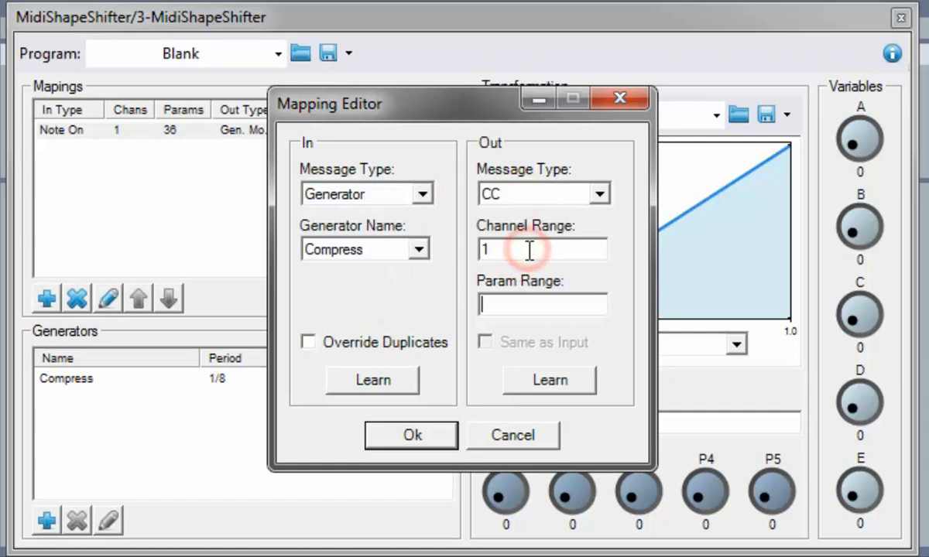
pyautogui.write('7')
pyautogui.click(412, 433)
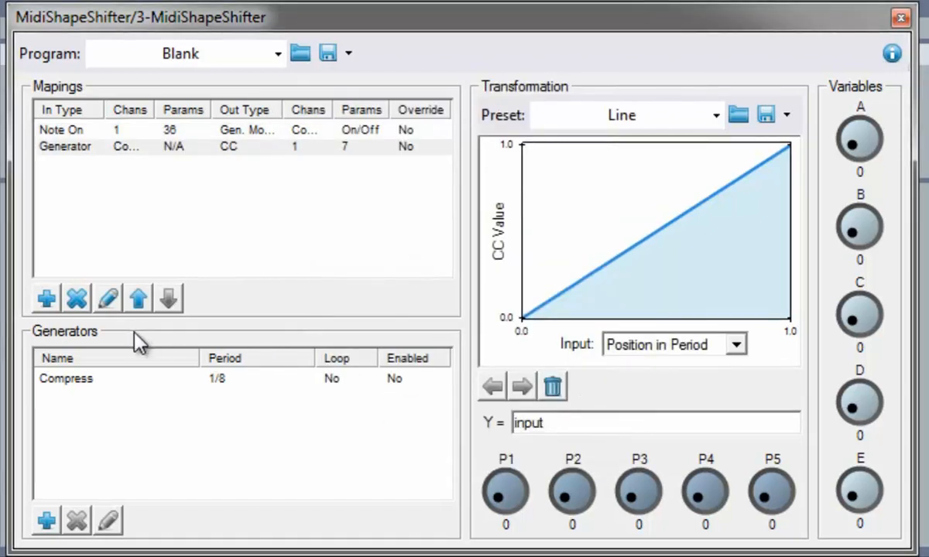
# - Add an all-channel Note pass-through mapping and set its formula to Y = ignore
pyautogui.click(55, 300)
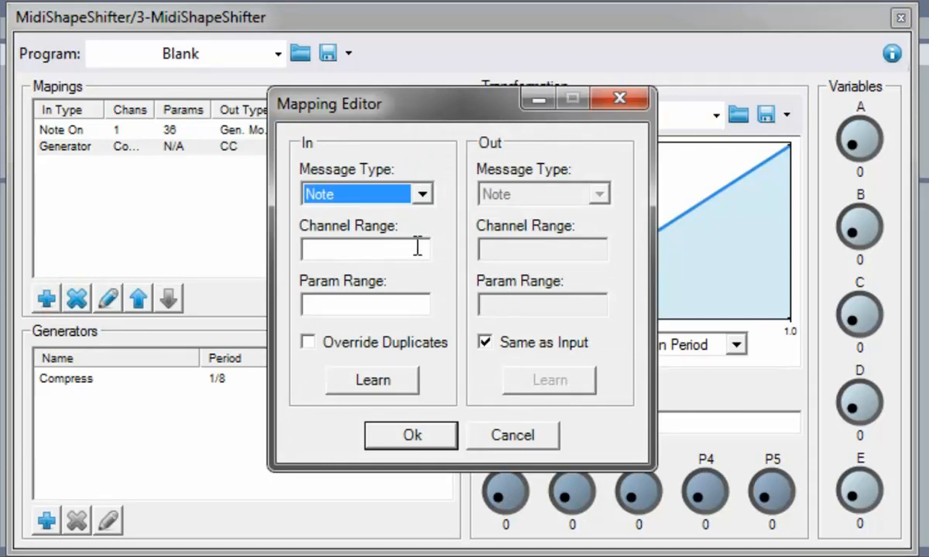
pyautogui.click(381, 249)
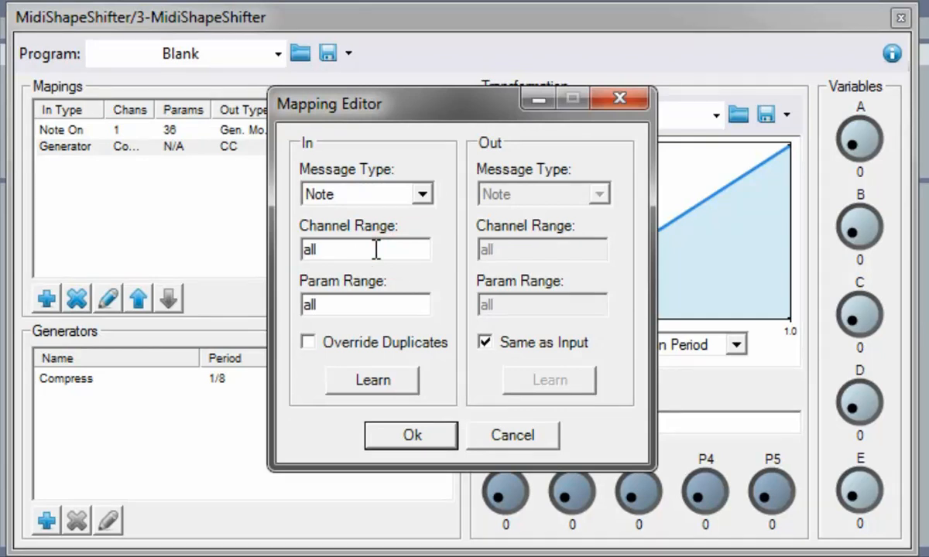
pyautogui.press('Return')
pyautogui.doubleClick(571, 425)
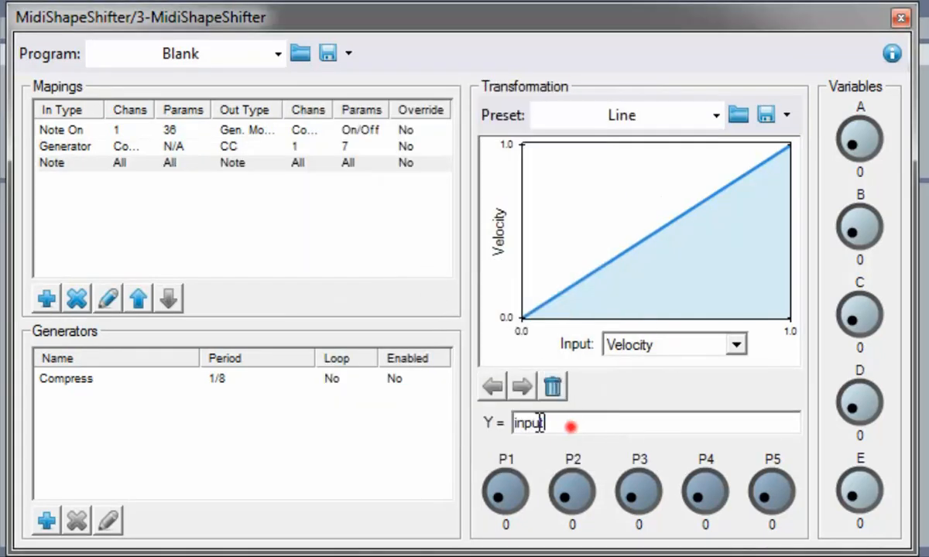
pyautogui.write('ignore')
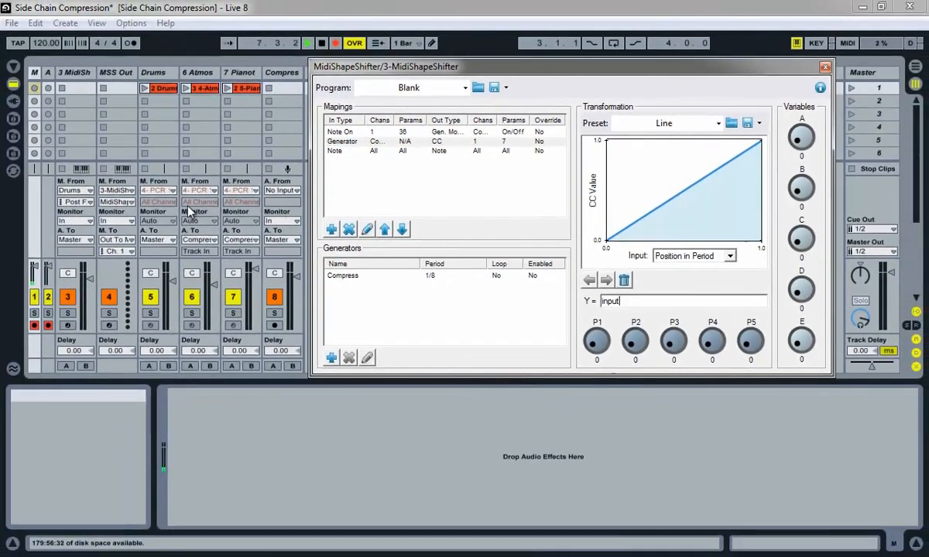
# - Route the MSS Out track's output to MIDI Yoke and launch scene 1
pyautogui.click(128, 241)
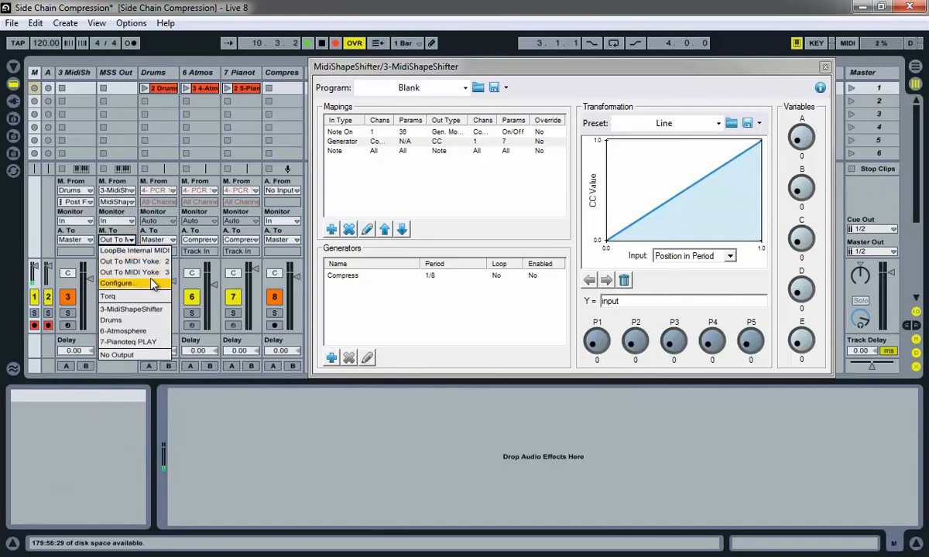
pyautogui.click(152, 274)
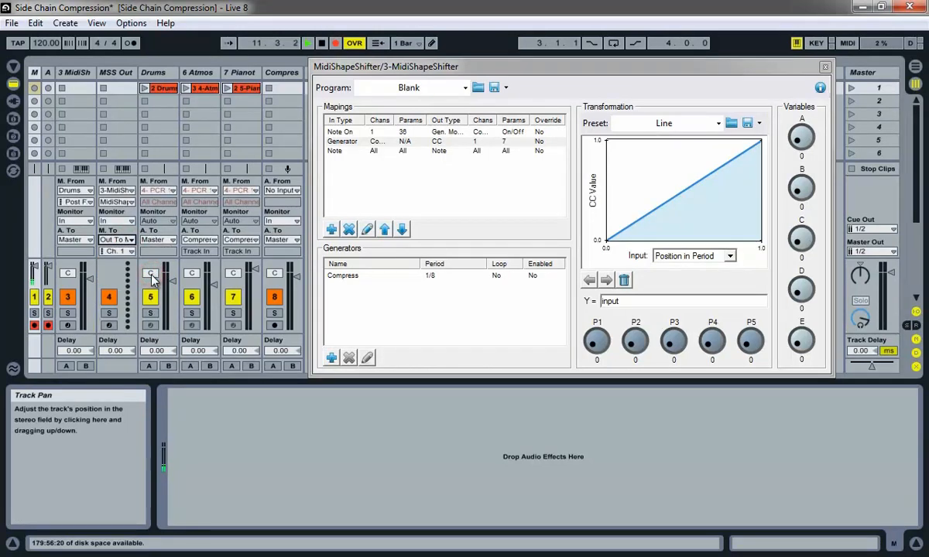
pyautogui.click(850, 88)
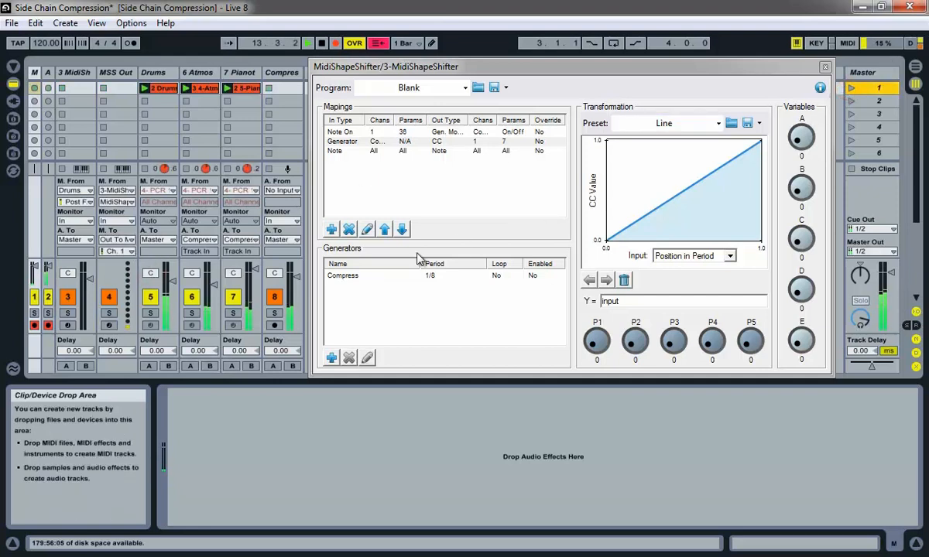
# - MIDI-map track 8's volume fader to channel 1 CC 7
pyautogui.moveTo(297, 277); pyautogui.dragTo(294, 284)
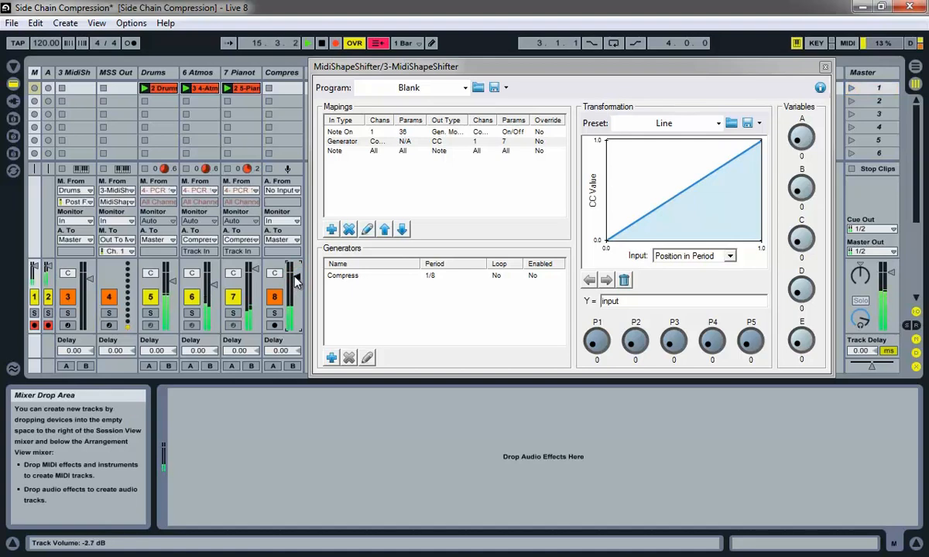
pyautogui.click(848, 43)
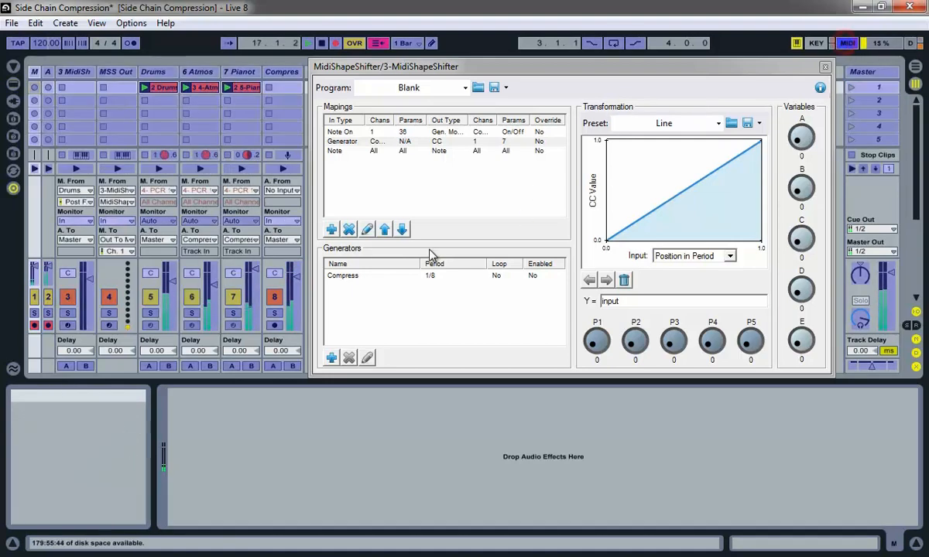
pyautogui.click(294, 288)
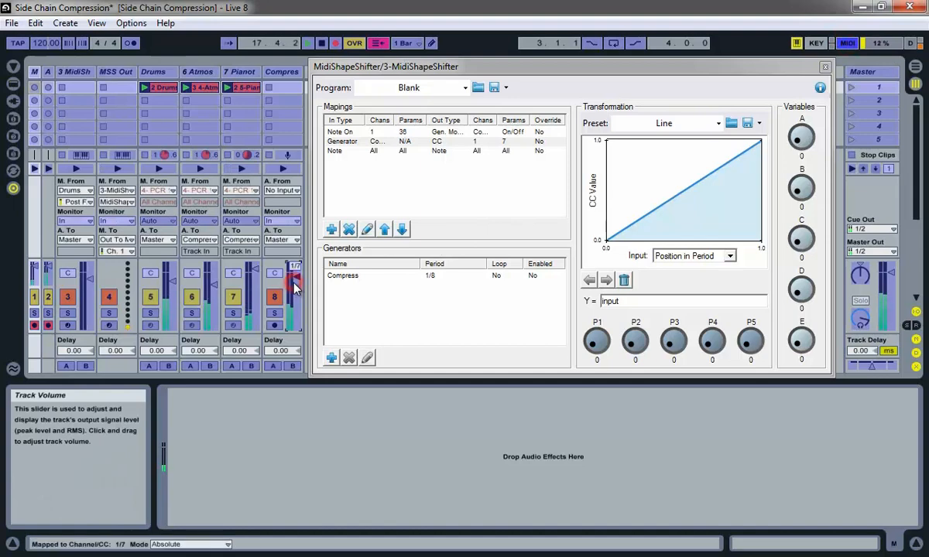
pyautogui.click(848, 43)
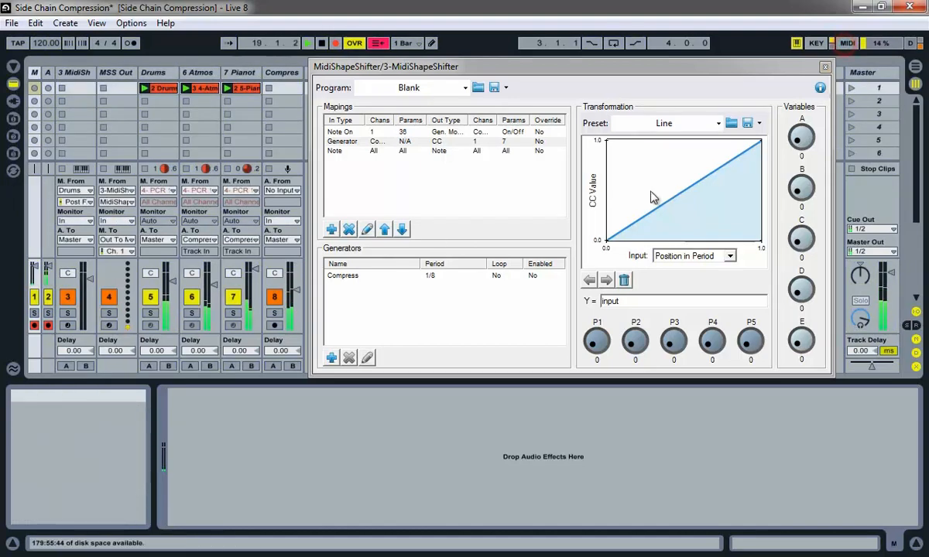
# - On the Generator-to-CC mapping, lower the line's top-right end and raise its start to mid-height
pyautogui.click(440, 142)
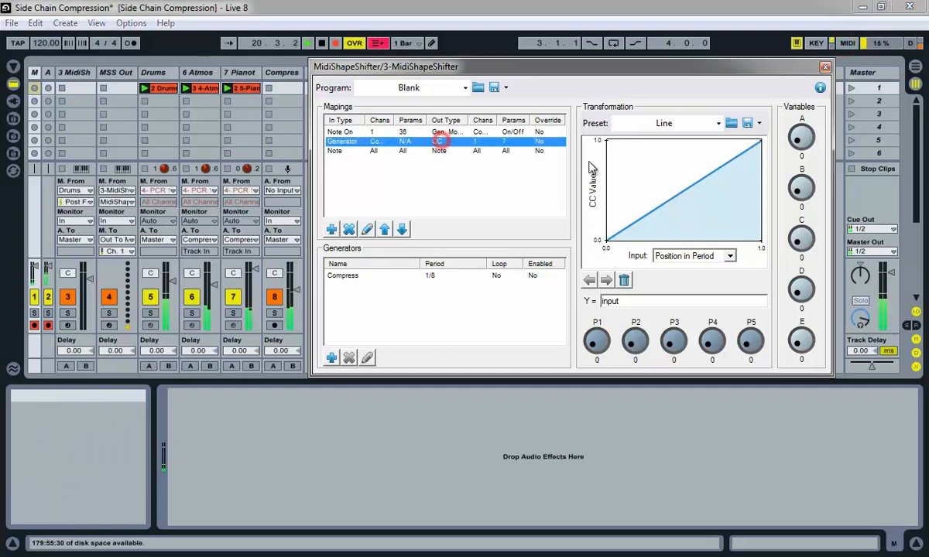
pyautogui.moveTo(753, 154); pyautogui.dragTo(757, 168)
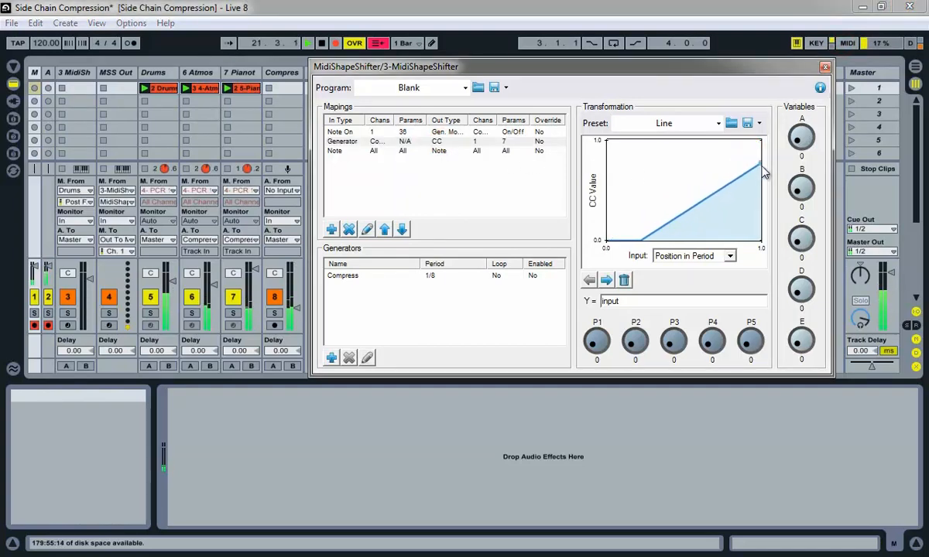
pyautogui.moveTo(654, 230); pyautogui.dragTo(629, 209)
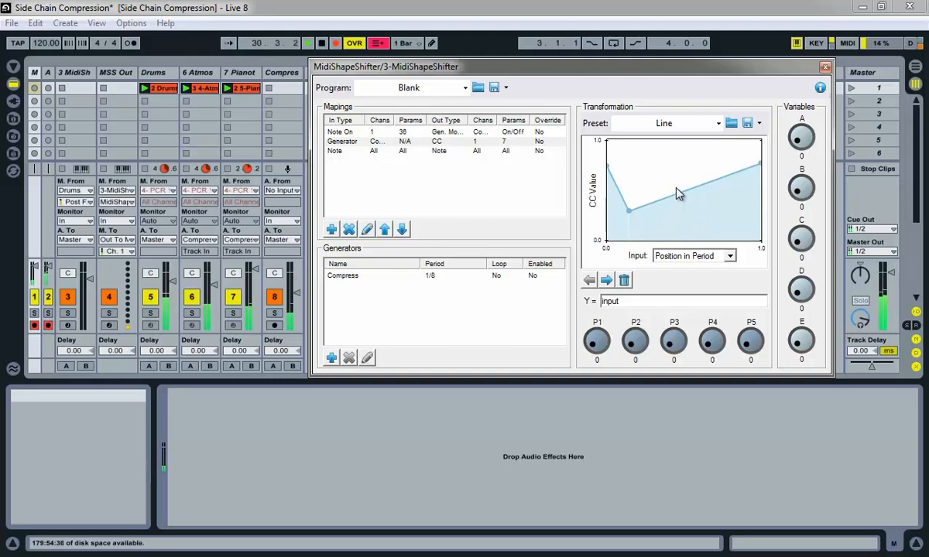
# - Apply the LFO transformation preset to the curve, then select the Compress generator
pyautogui.click(718, 123)
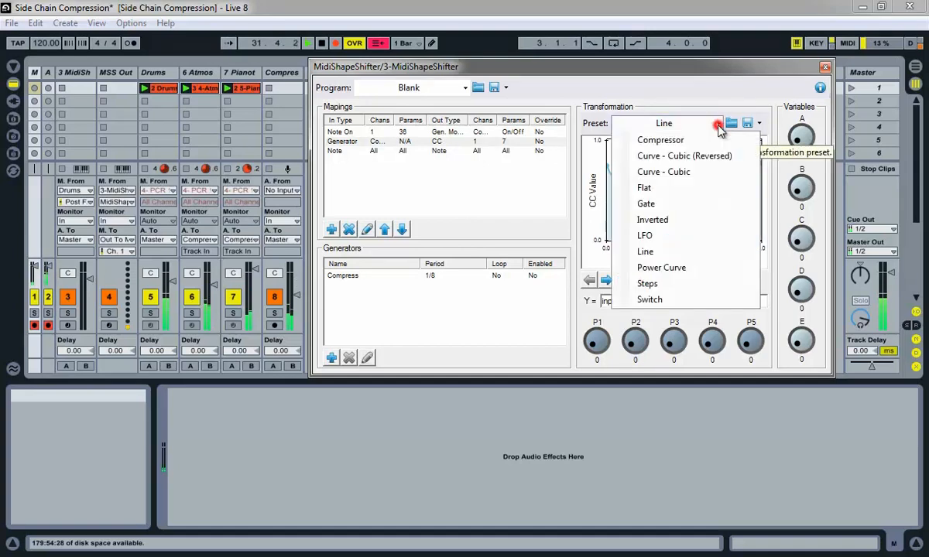
pyautogui.click(657, 240)
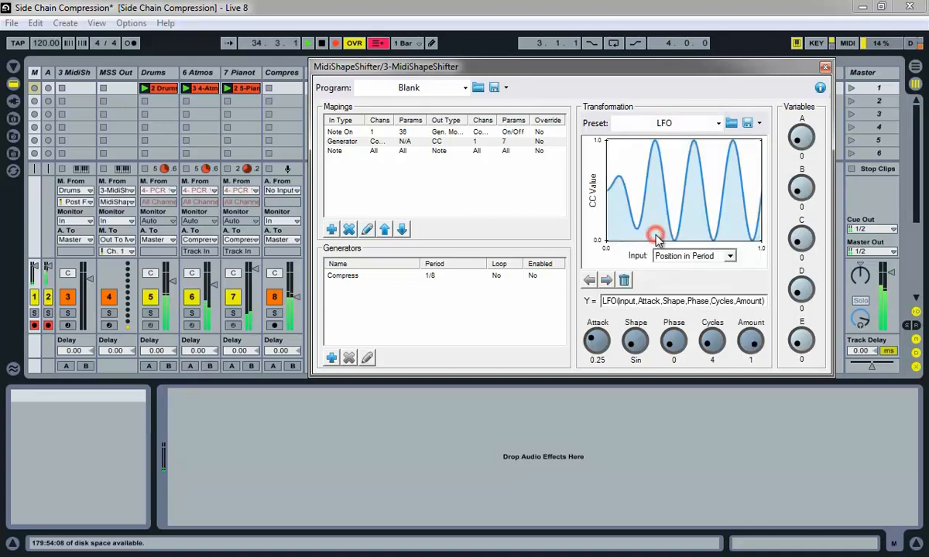
pyautogui.click(524, 279)
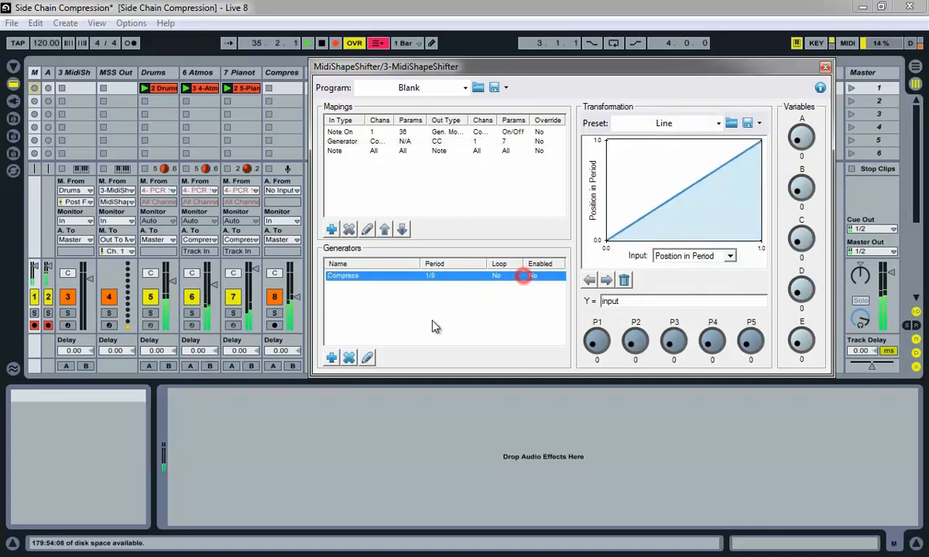
# - Give the Compress generator a 1/4 period, confirm, and return to the Generator mapping's LFO curve
pyautogui.click(368, 357)
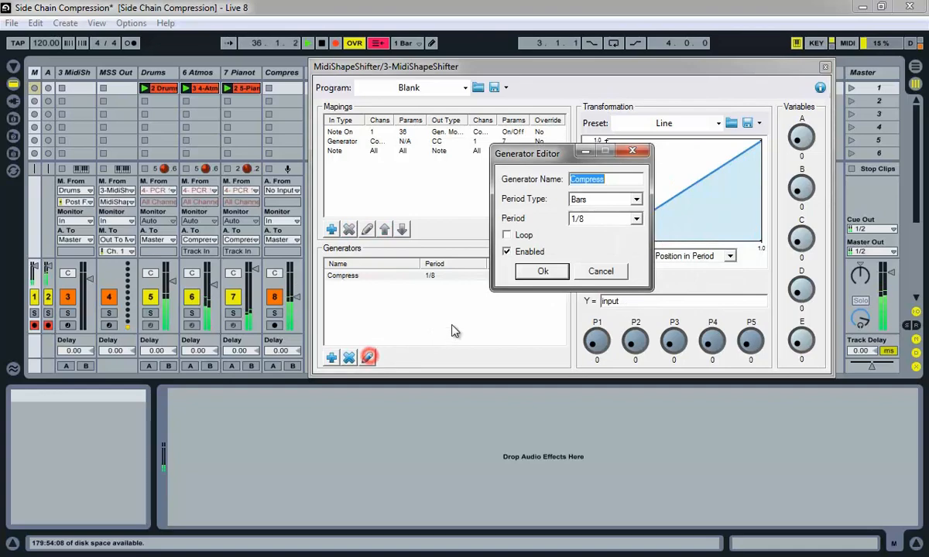
pyautogui.click(635, 219)
pyautogui.click(582, 231)
pyautogui.click(543, 271)
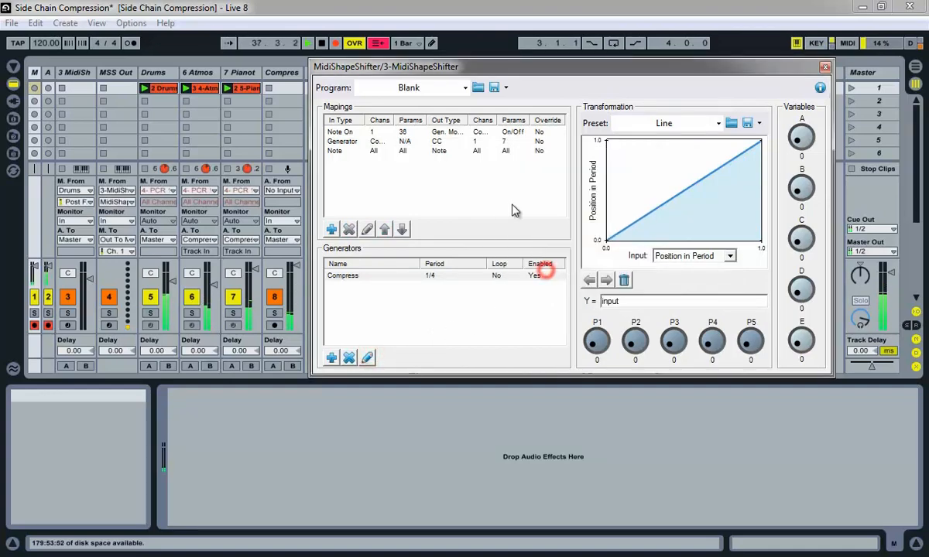
pyautogui.click(503, 144)
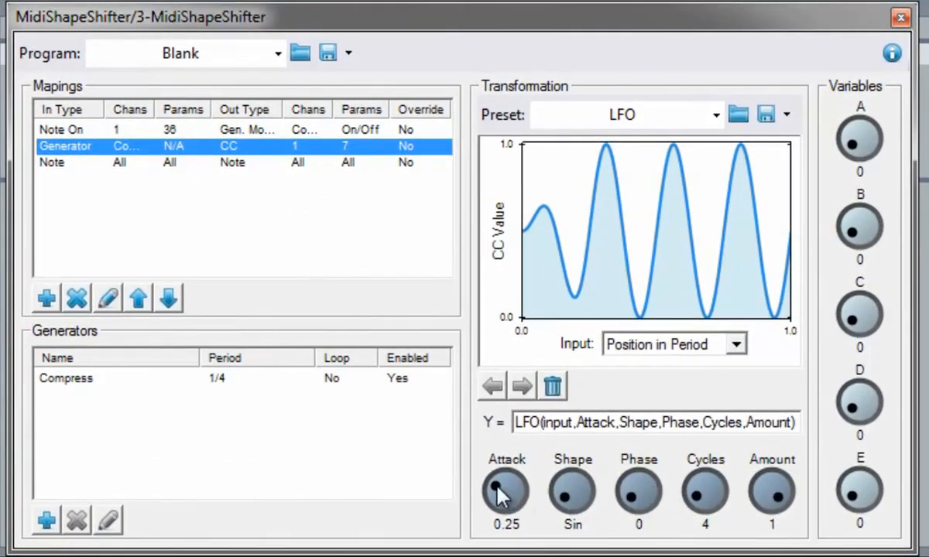
# - Raise the LFO attack to 1 and append +.2 to the Y= formula
pyautogui.moveTo(496, 490); pyautogui.dragTo(542, 536)
pyautogui.click(801, 422)
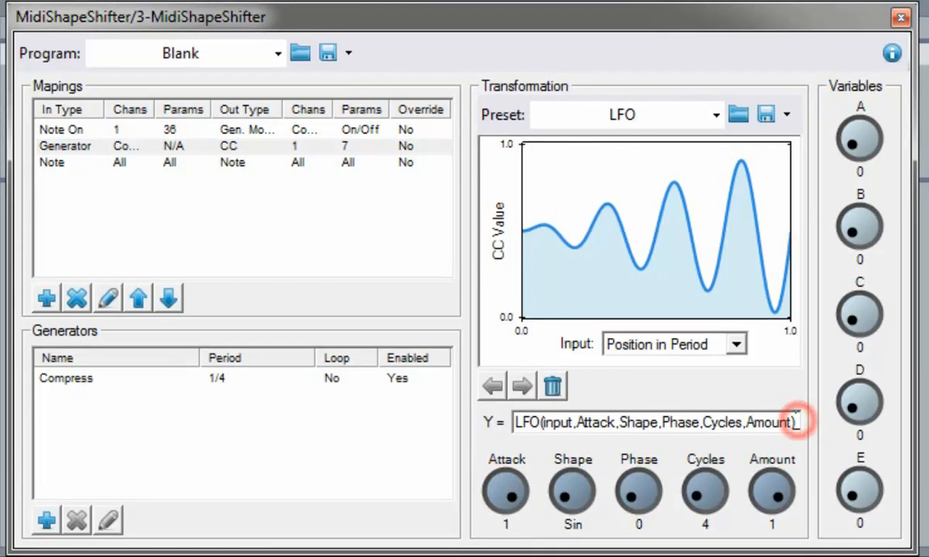
pyautogui.write('+.2')
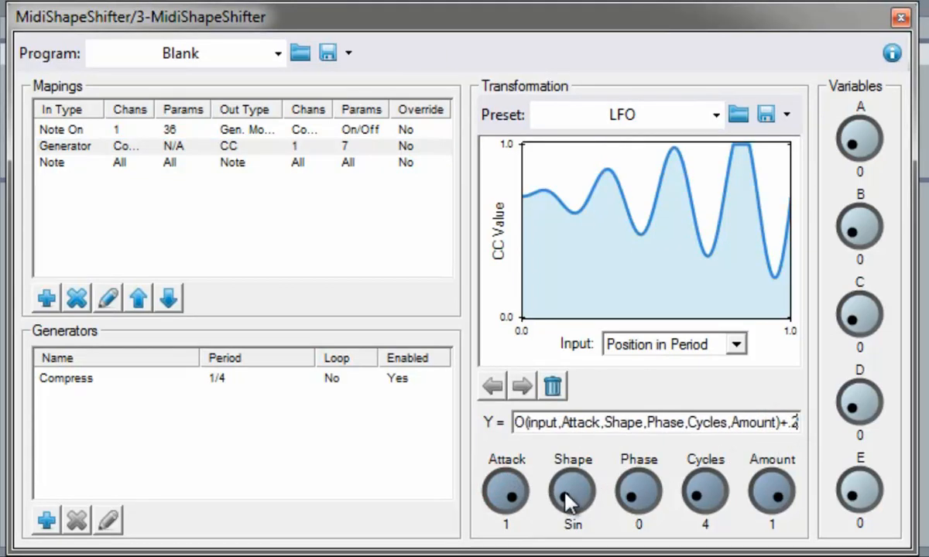
# - Reduce the LFO amount to about 0.54, with cycles at 2 and a sine shape
pyautogui.moveTo(565, 495); pyautogui.dragTo(611, 532)
pyautogui.moveTo(696, 496); pyautogui.dragTo(681, 507)
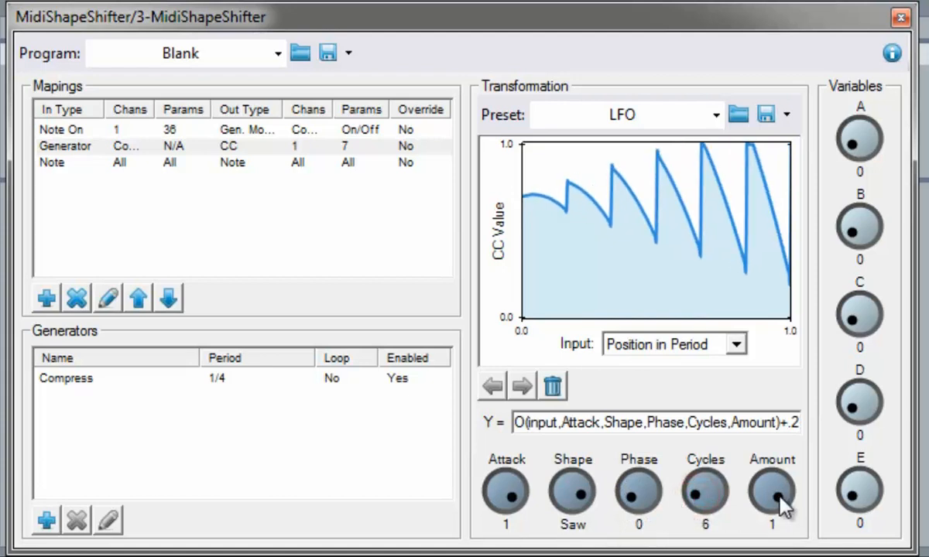
pyautogui.moveTo(778, 488); pyautogui.dragTo(714, 474)
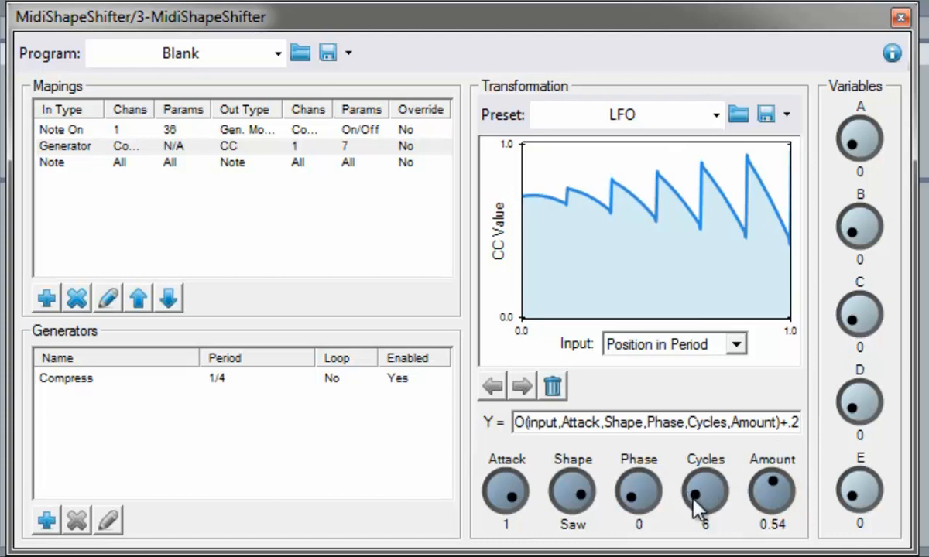
pyautogui.click(692, 499)
pyautogui.scroll(2, 692, 513)
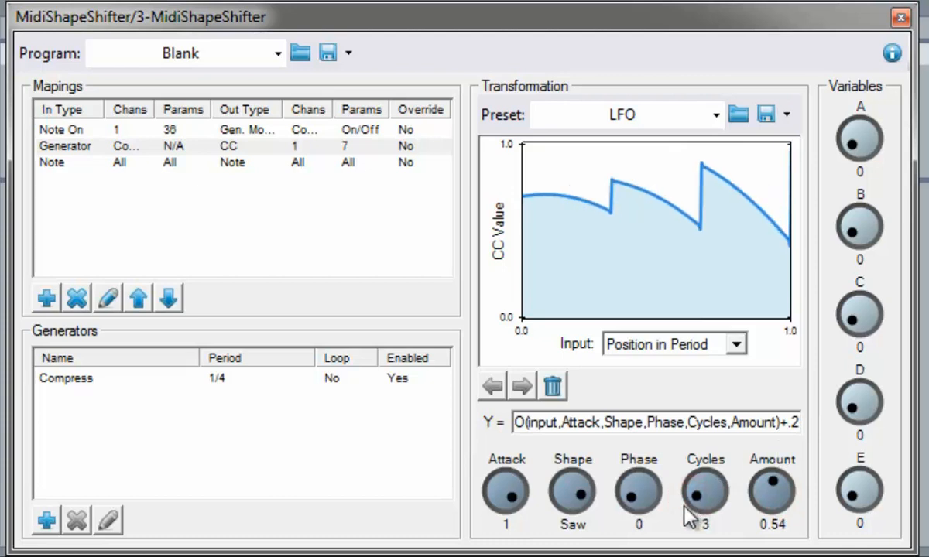
pyautogui.click(576, 500)
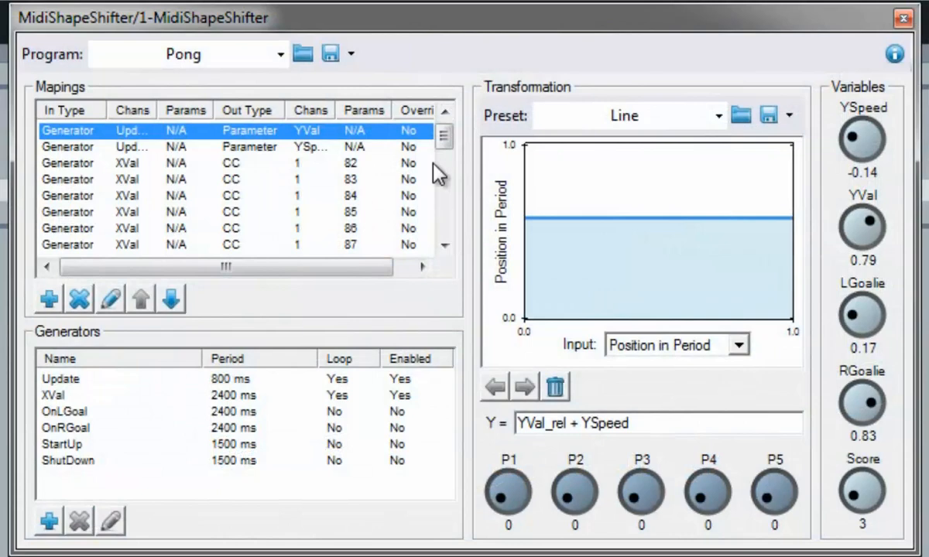
pyautogui.click(282, 145)
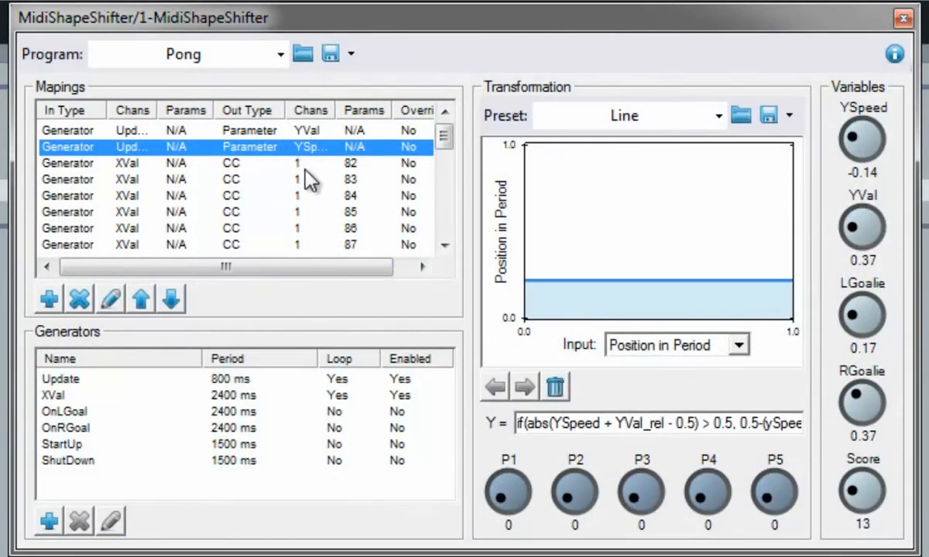
pyautogui.moveTo(446, 142)
pyautogui.mouseDown()
pyautogui.moveTo(437, 221)
pyautogui.moveTo(443, 139)
pyautogui.mouseUp()
pyautogui.click(368, 164)
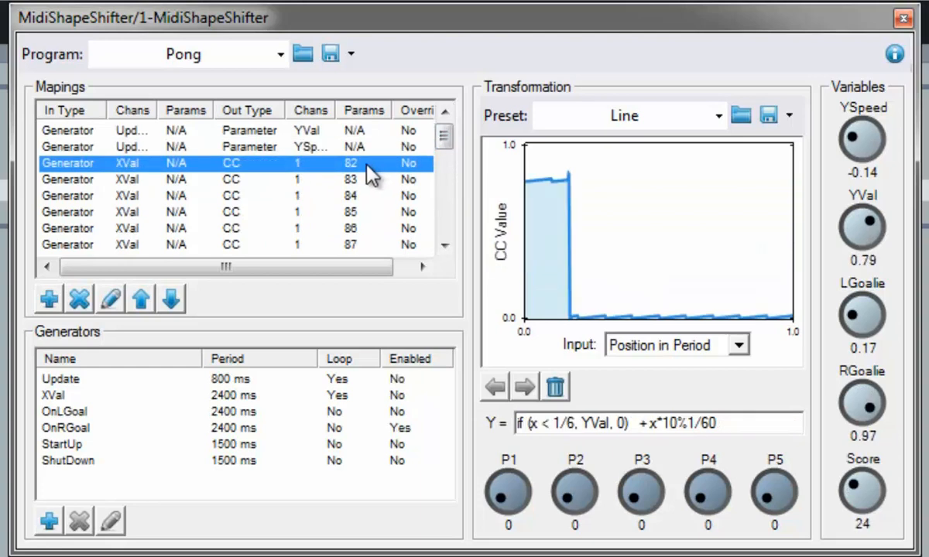
pyautogui.click(357, 180)
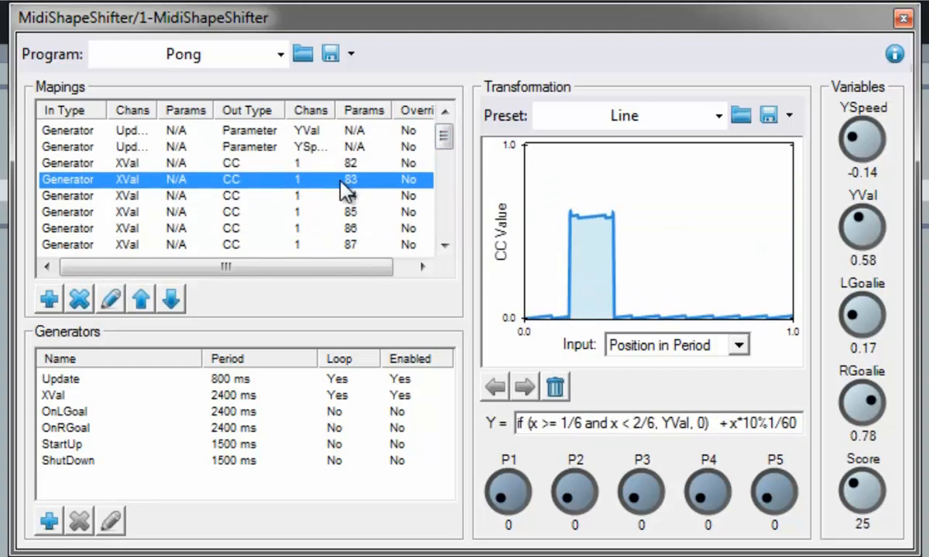
pyautogui.press('Down')
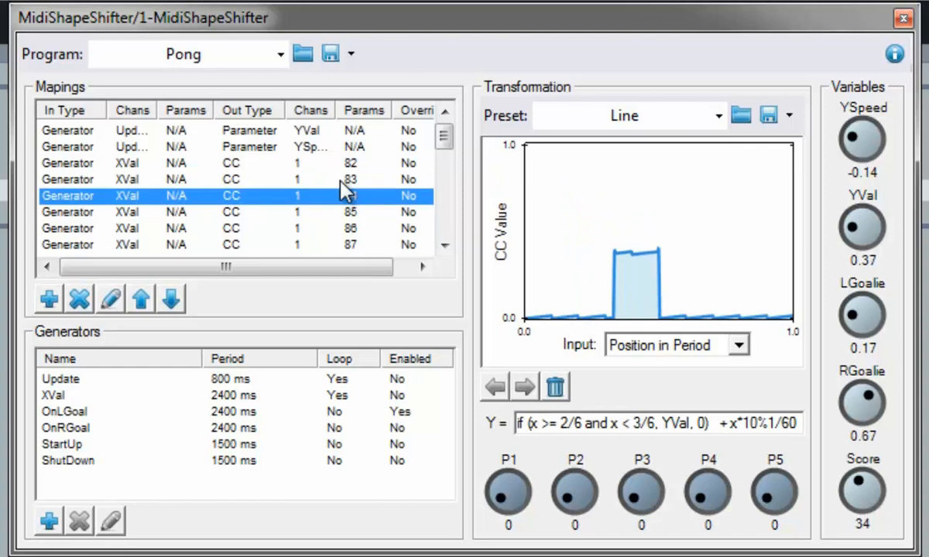
pyautogui.press('Down')
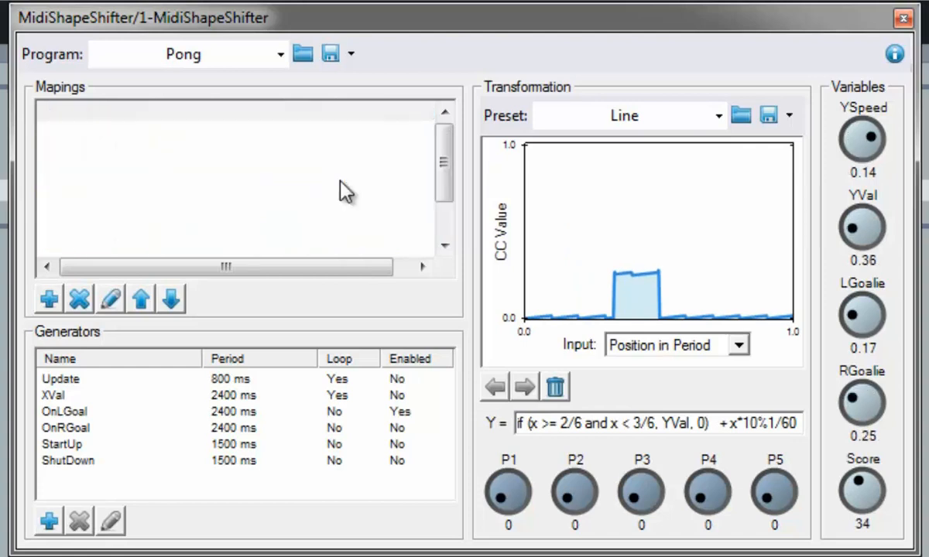
pyautogui.press('Down')
pyautogui.press('Down')
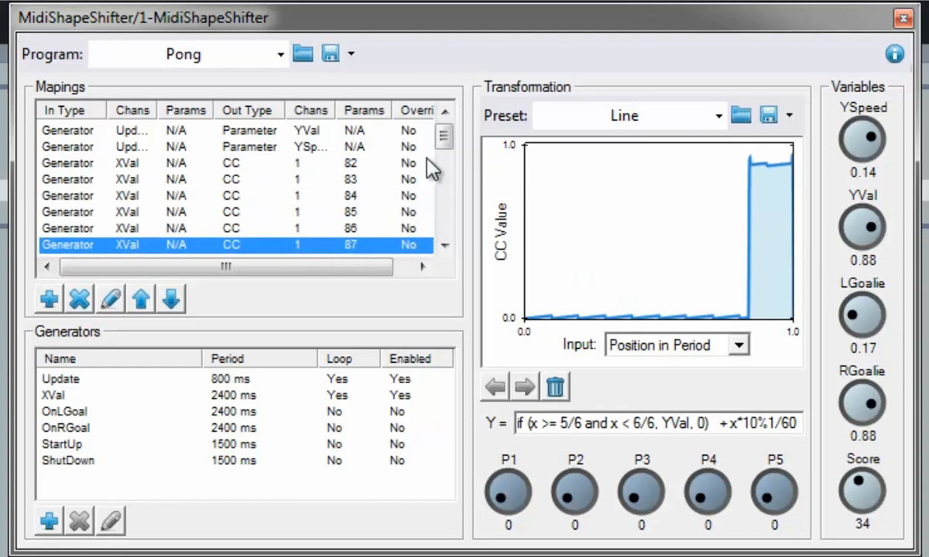
pyautogui.press('Down')
pyautogui.press('Down')
pyautogui.press('Down')
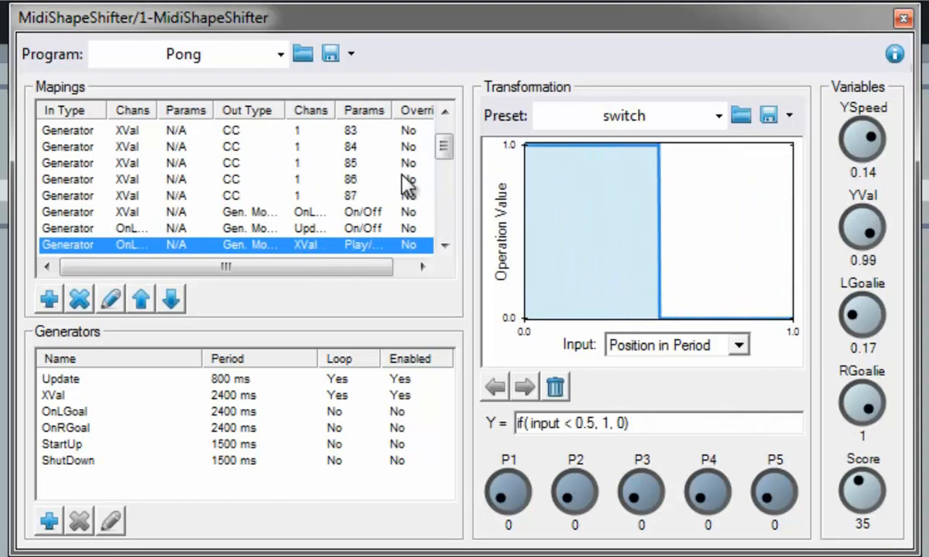